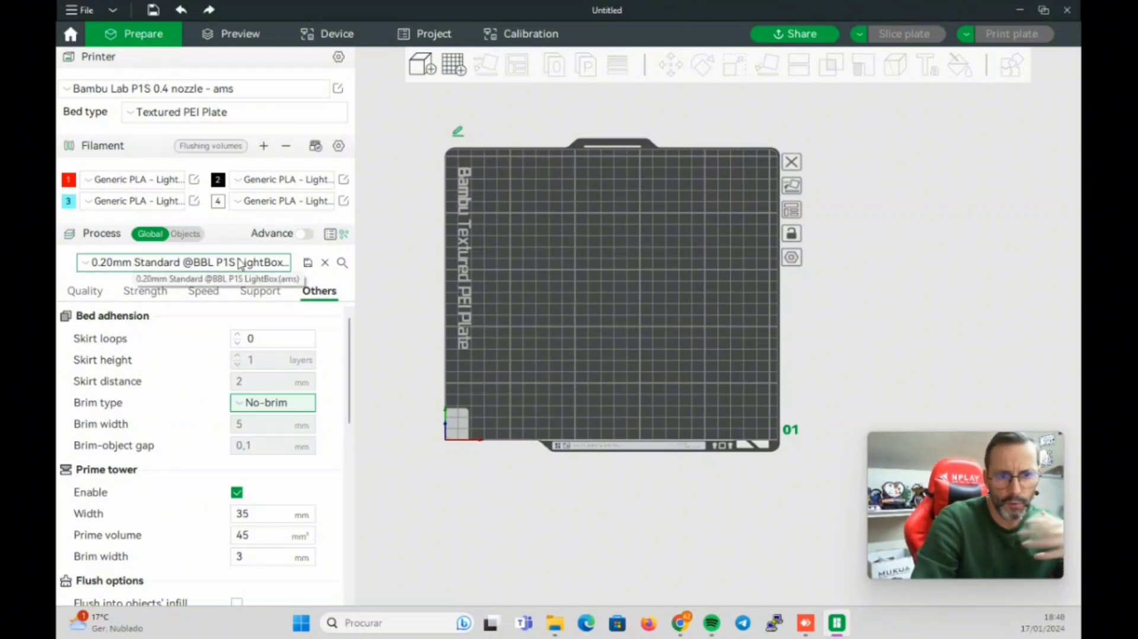
left_click(307, 262)
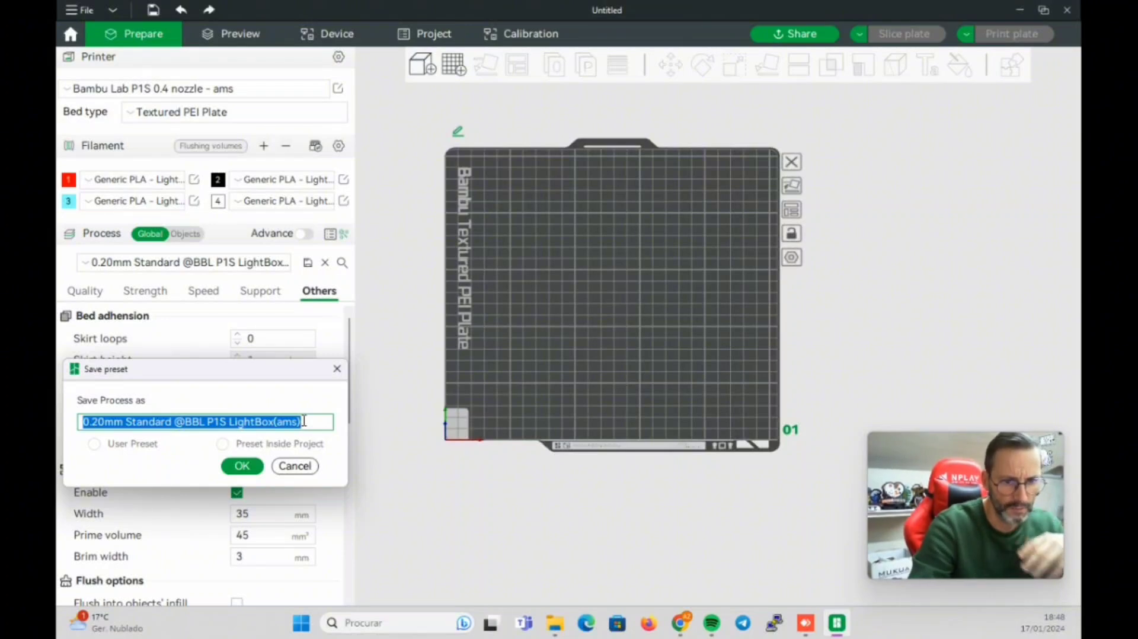
left_click(242, 466)
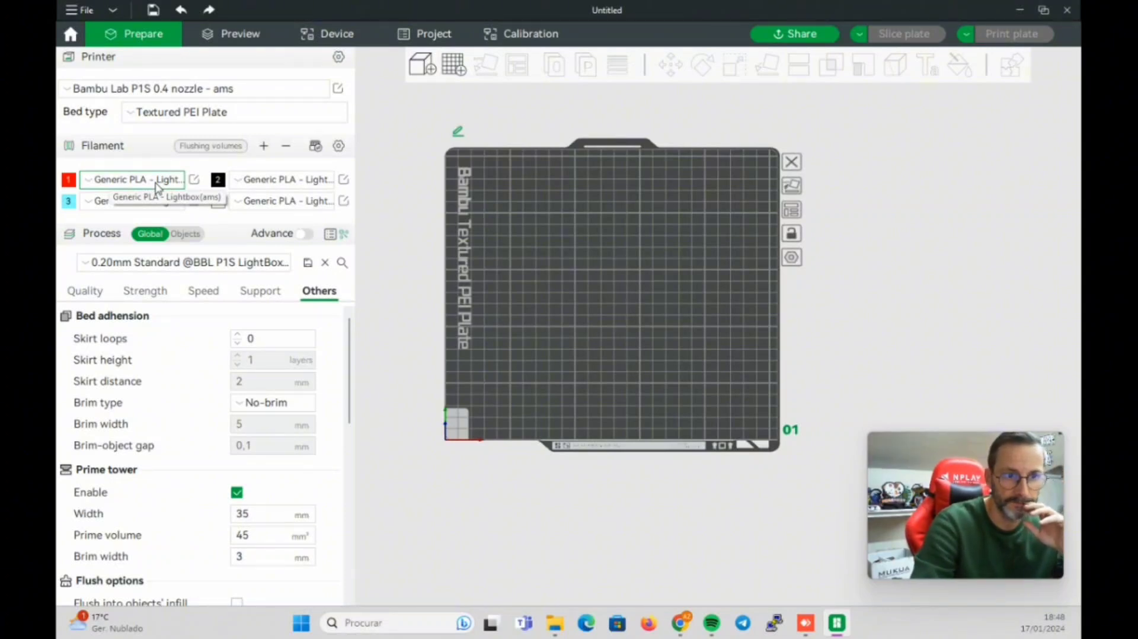
Review the print temperatures, maximum volumetric speed and cooling settings in filament 1's Generic PLA - Lightbox(ams) preset.
left_click(195, 180)
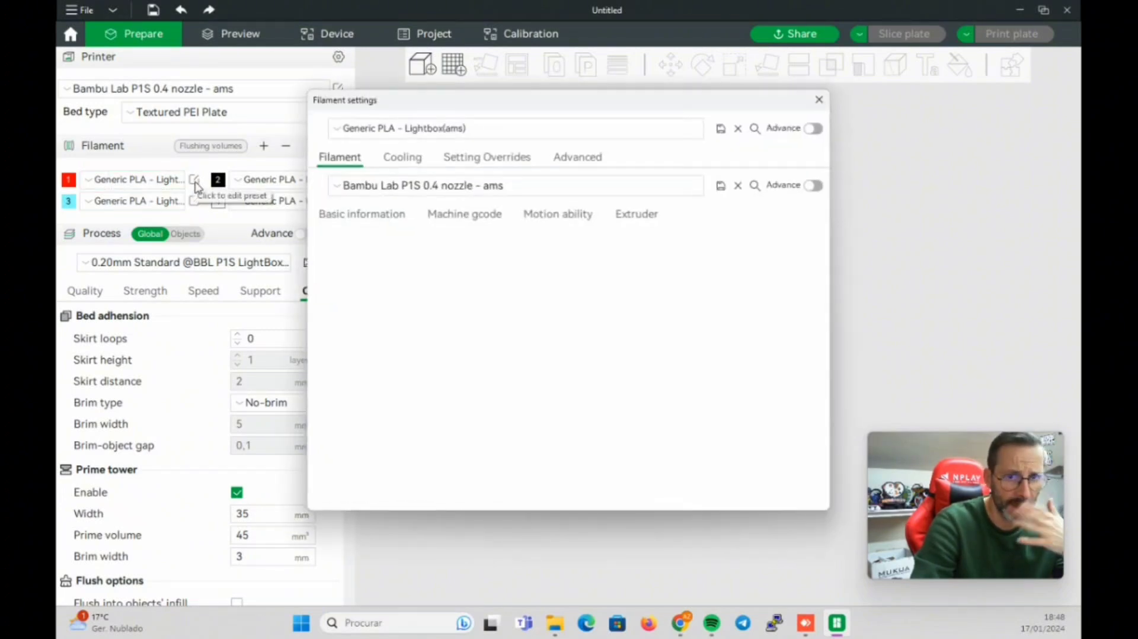
scroll(583, 237, "down", 6)
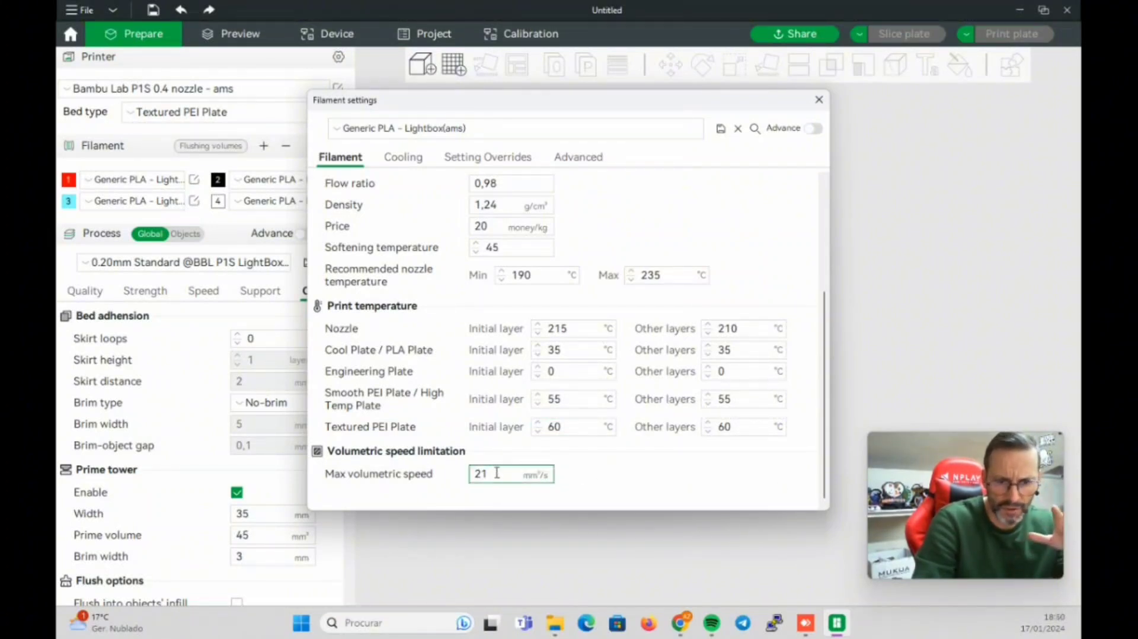
left_click(409, 162)
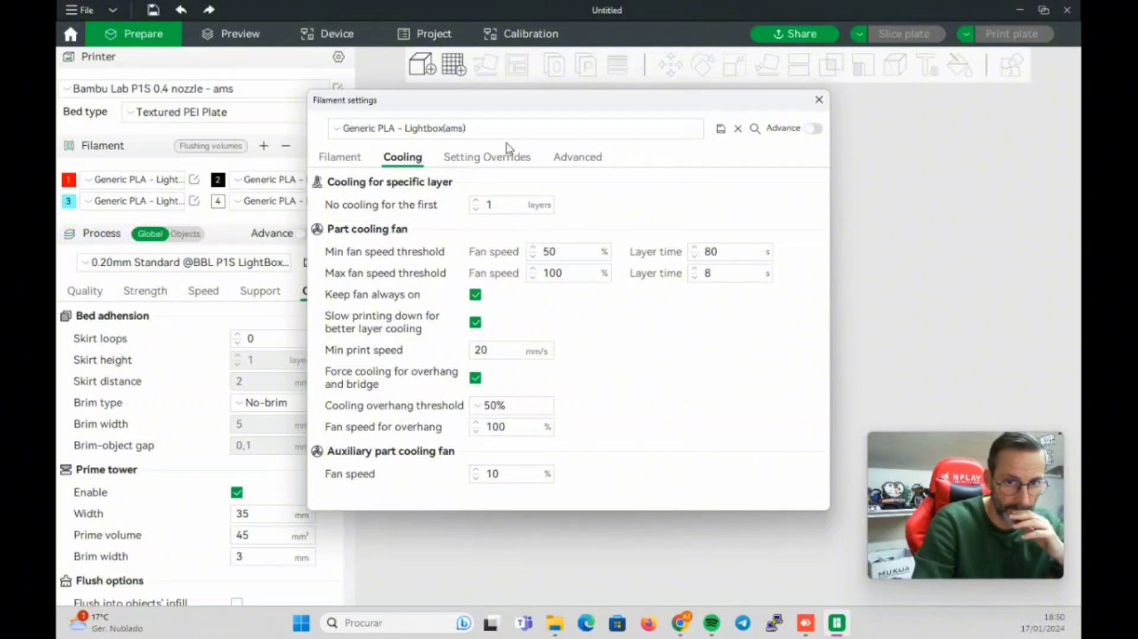
Set the filament's retraction length override to 1,2 mm and check its start and end G-code before closing the settings.
left_click(486, 157)
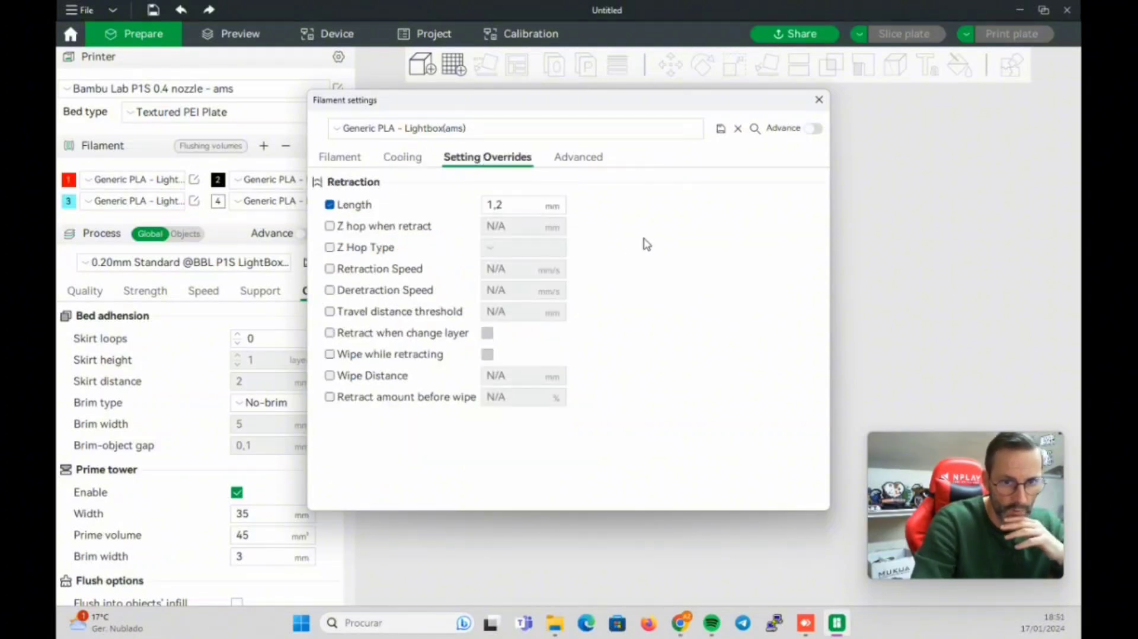
left_click(496, 201)
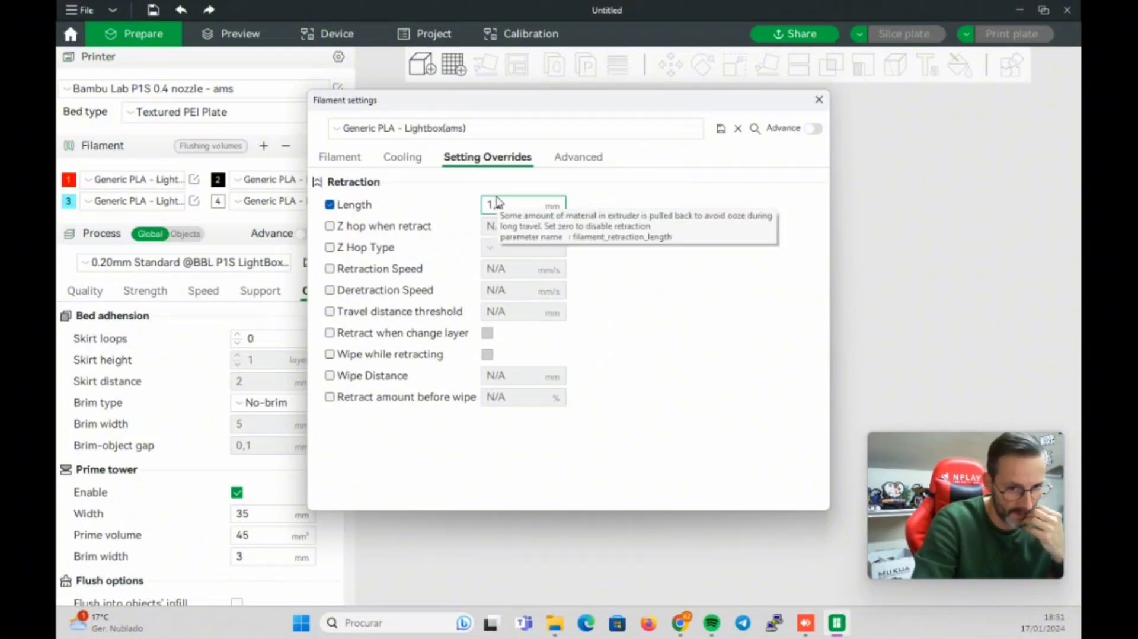
type(",2")
key("Return")
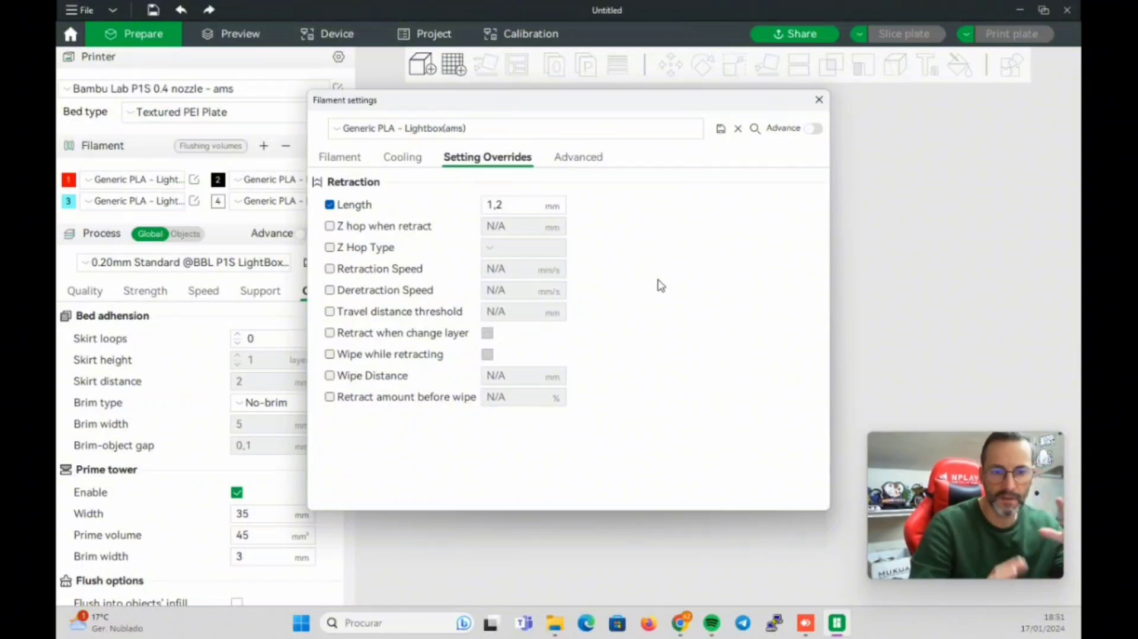
left_click(579, 158)
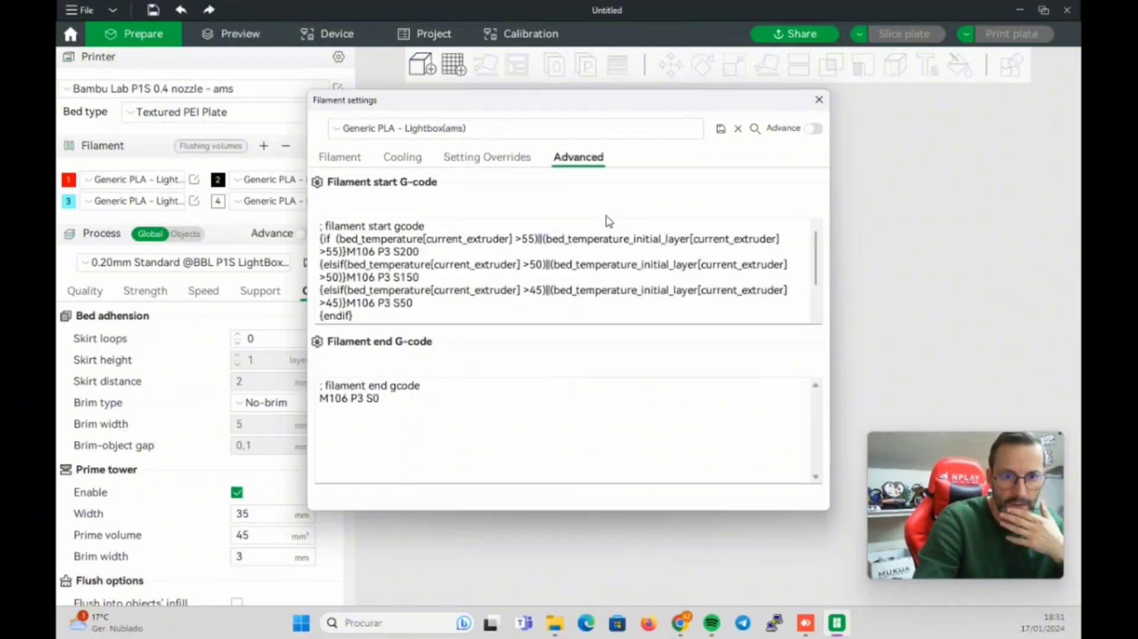
left_click(819, 100)
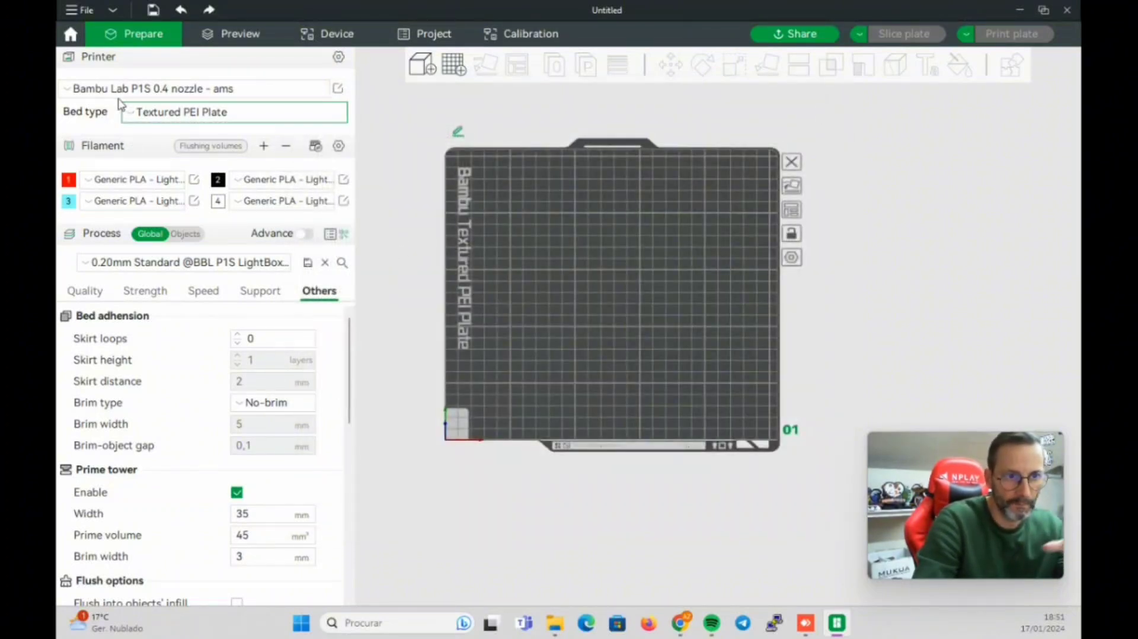
left_click(193, 179)
left_click(721, 128)
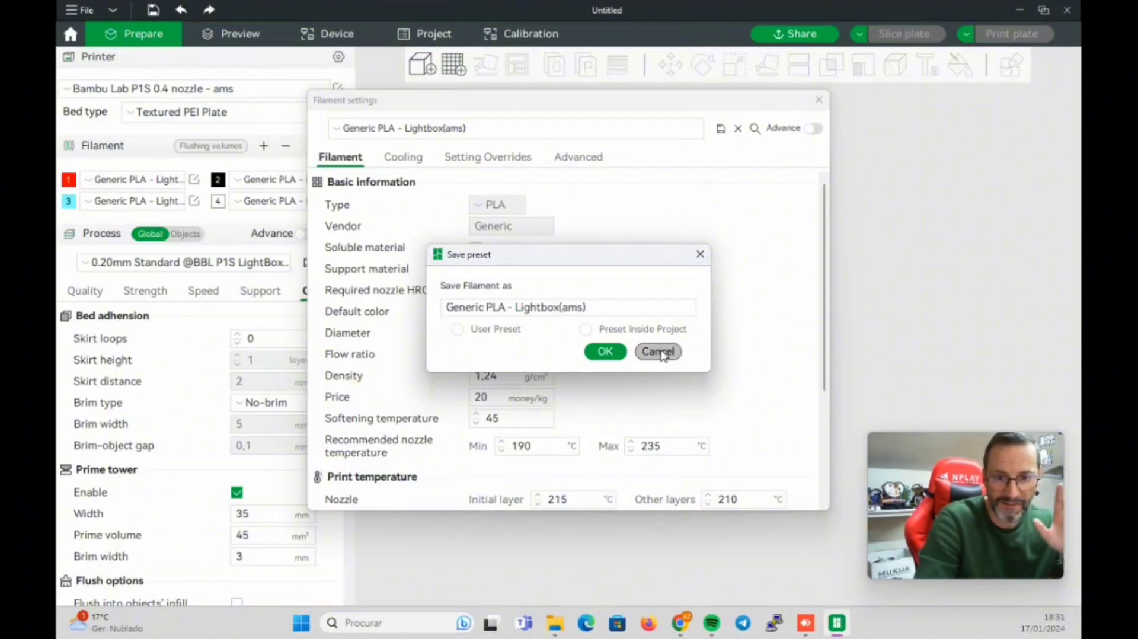
left_click(659, 352)
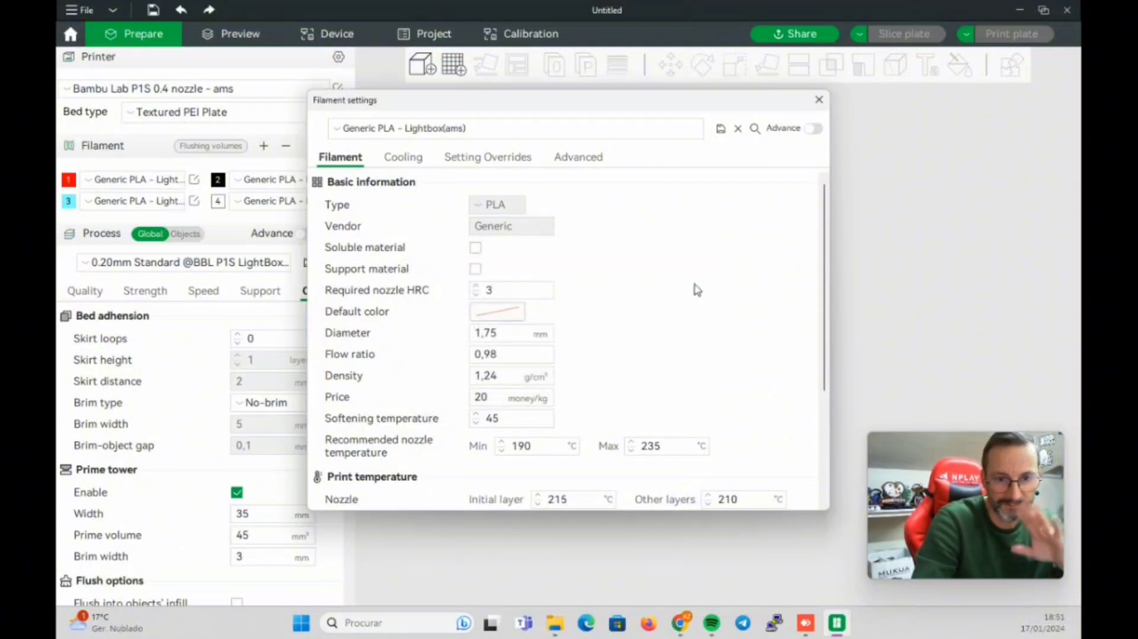
left_click(820, 100)
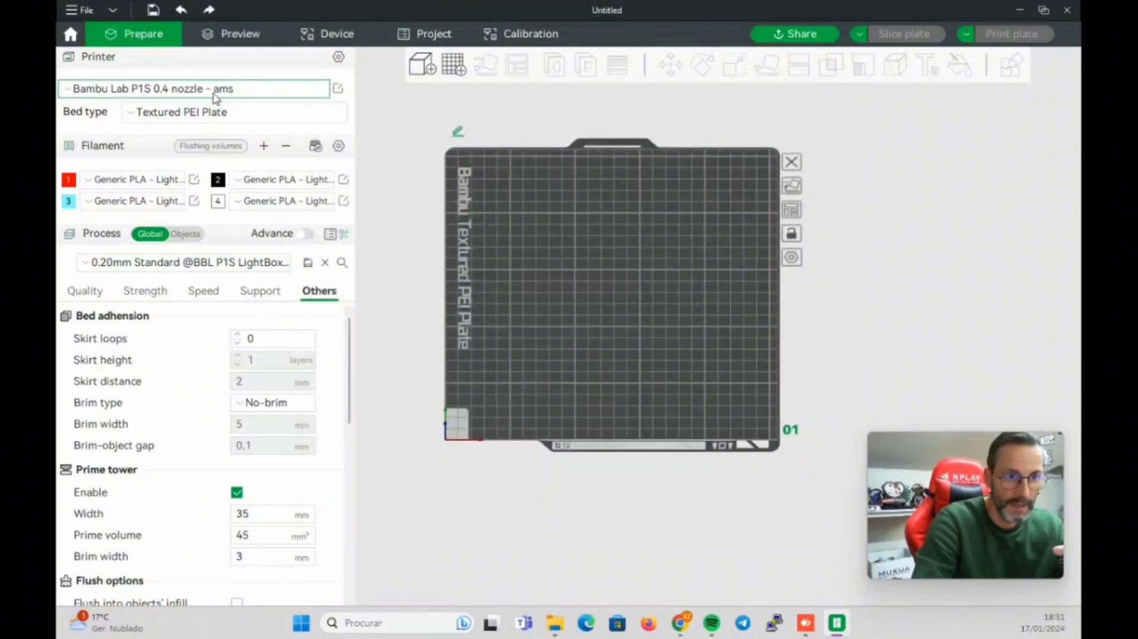
Review the basic information and motion limits of the Bambu Lab P1S 0.4 nozzle - ams printer preset.
left_click(338, 88)
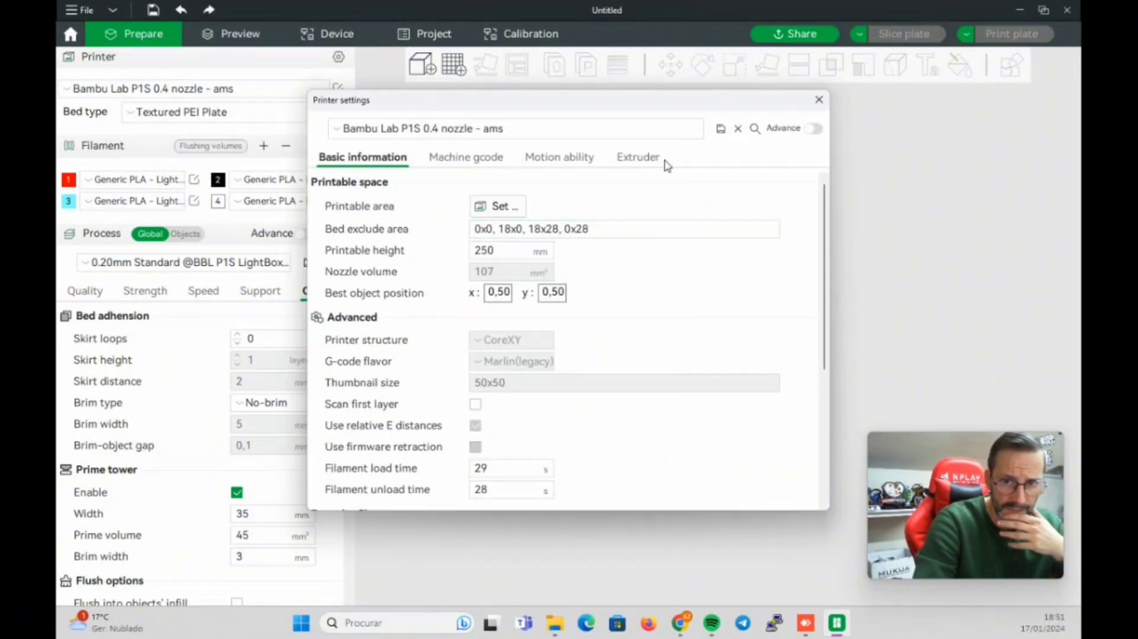
scroll(625, 330, "down", 5)
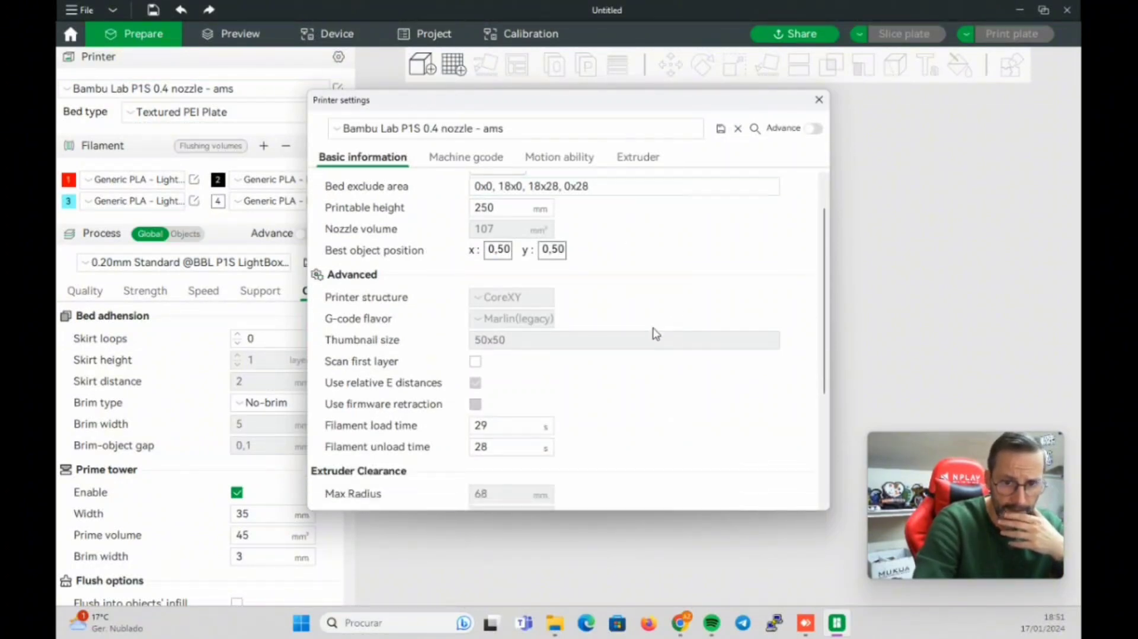
scroll(645, 339, "up", 5)
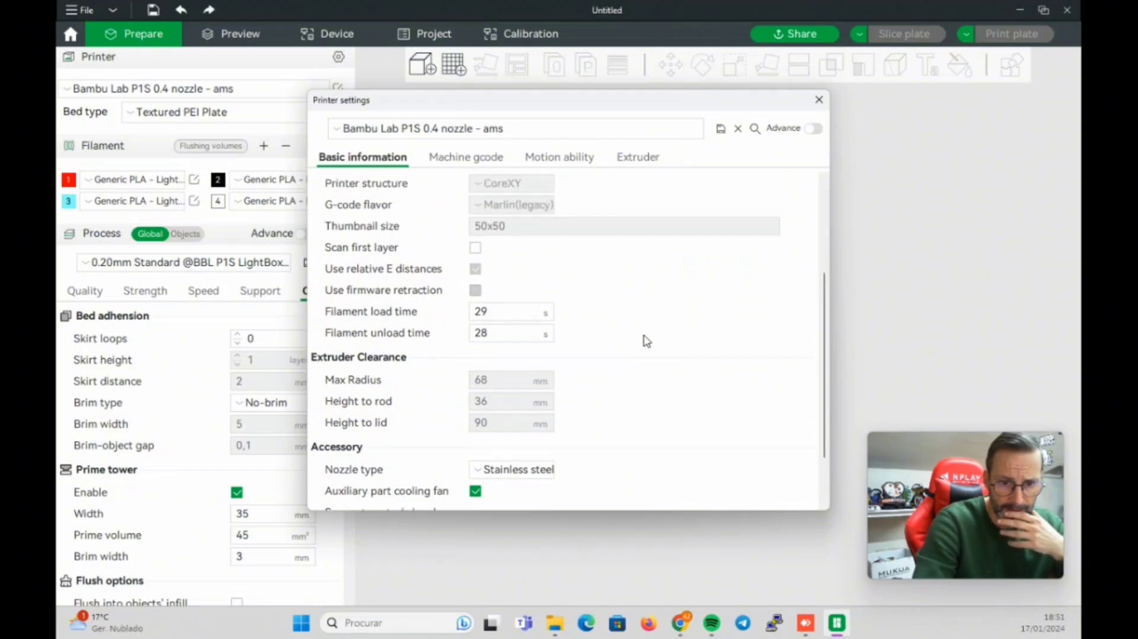
left_click(481, 158)
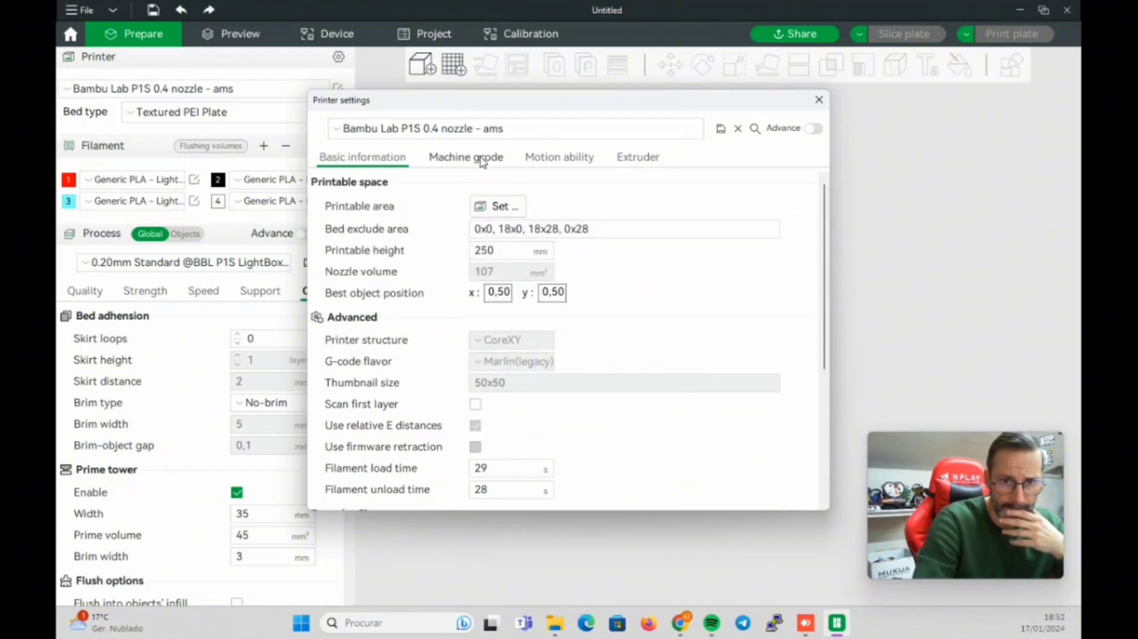
left_click(559, 158)
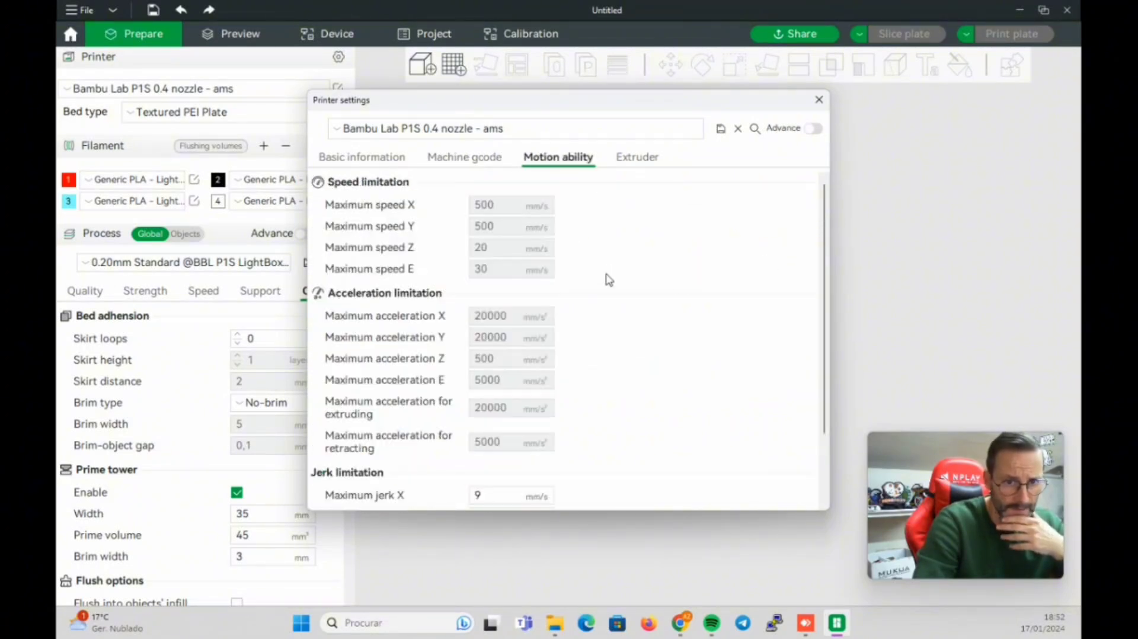
scroll(667, 277, "down", 3)
scroll(663, 245, "up", 3)
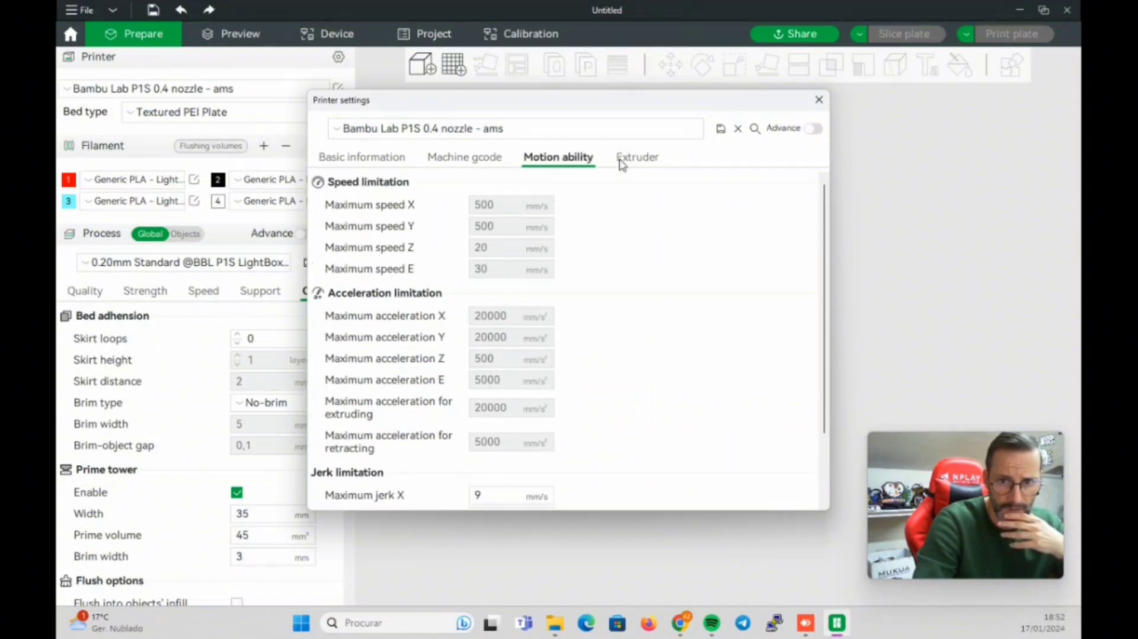
Choose Normal as the extruder's Z Hop Type, review the other retraction settings and close the printer settings.
left_click(619, 156)
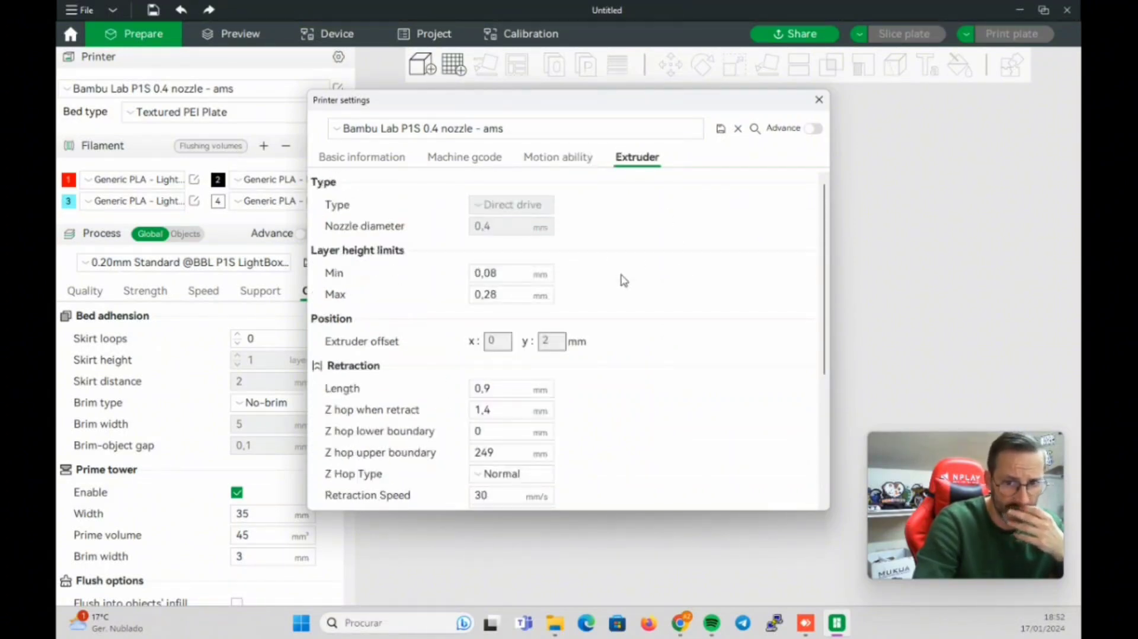
scroll(636, 290, "down", 3)
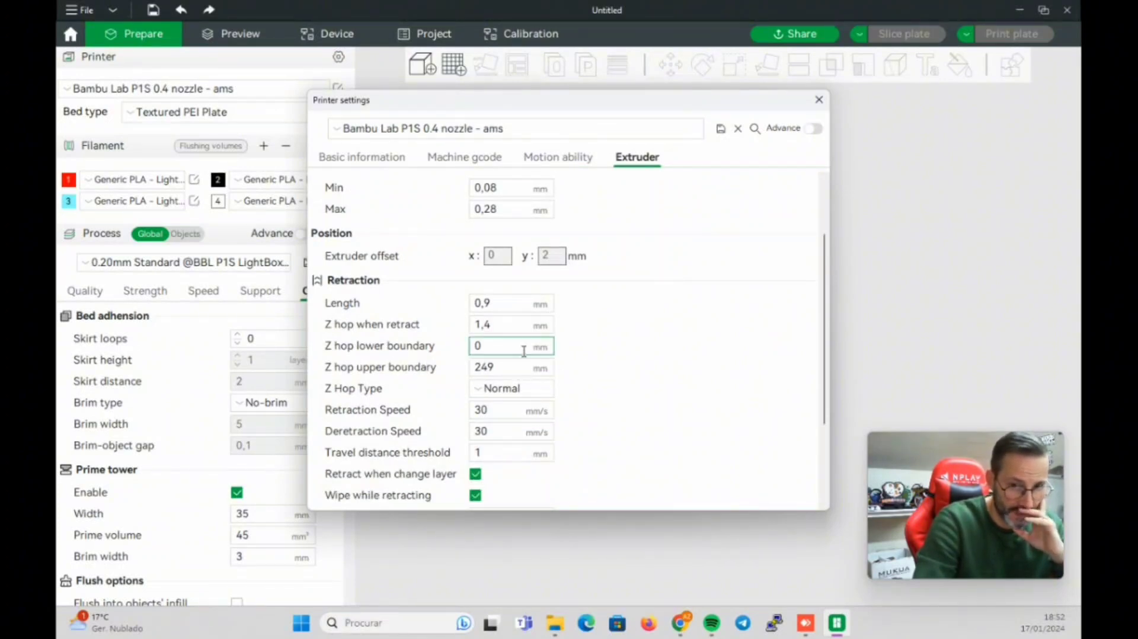
left_click(521, 391)
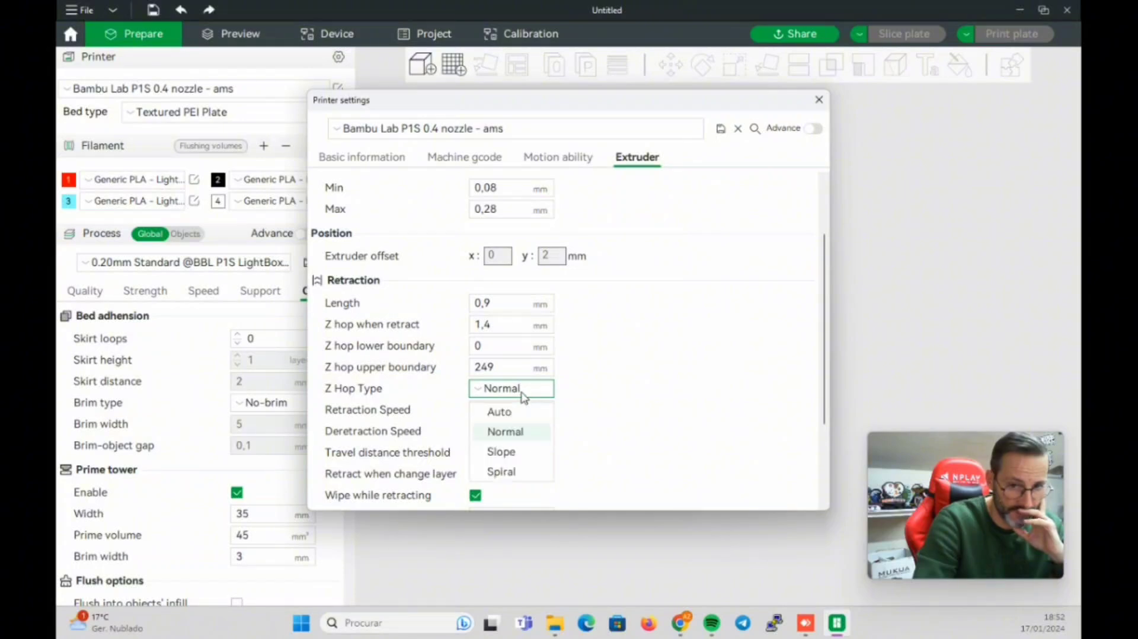
left_click(505, 432)
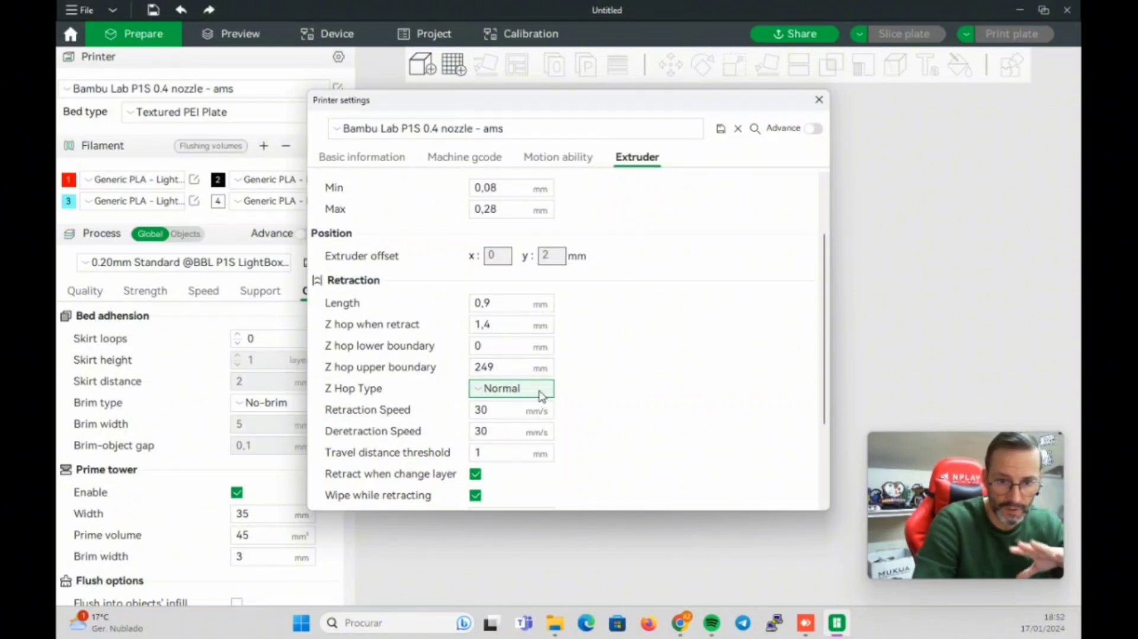
scroll(607, 320, "down", 3)
scroll(611, 334, "up", 4)
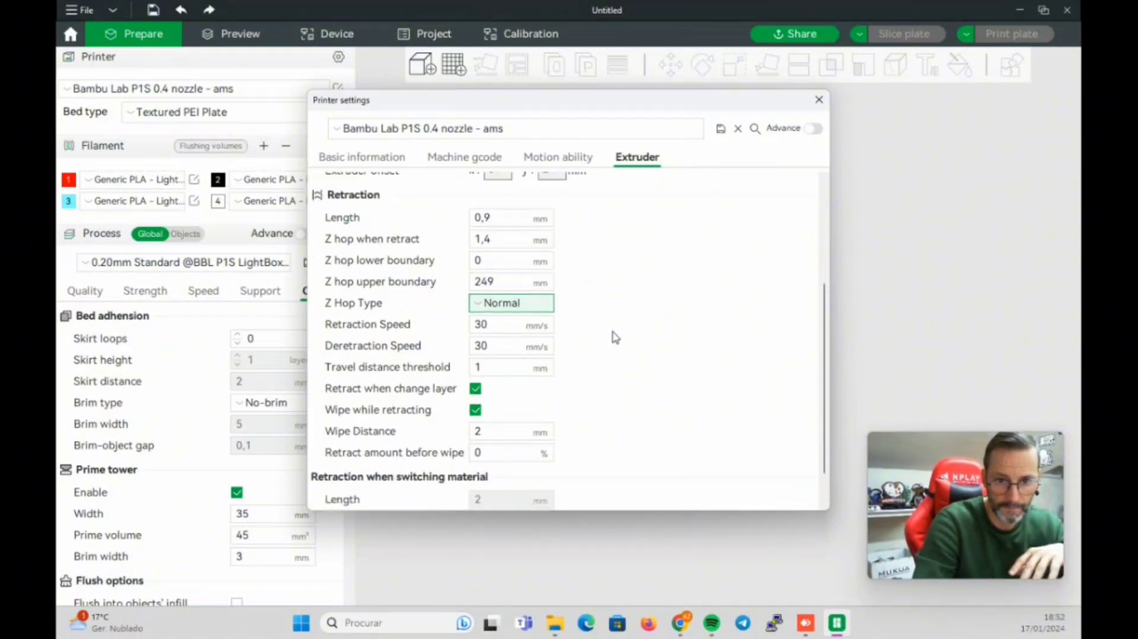
scroll(610, 335, "up", 2)
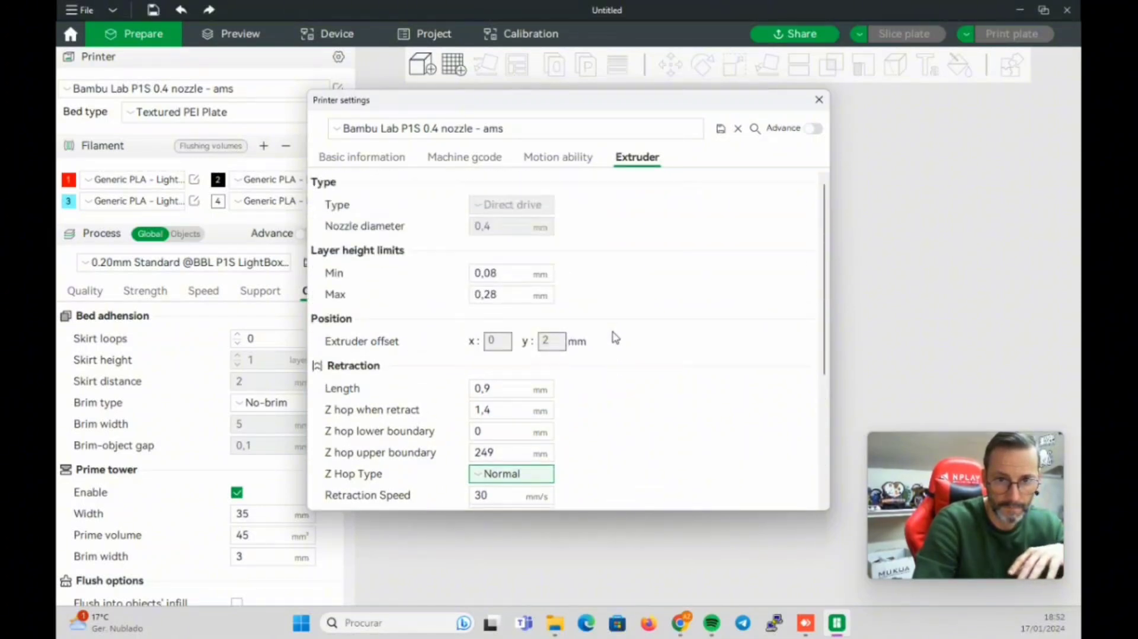
left_click(819, 100)
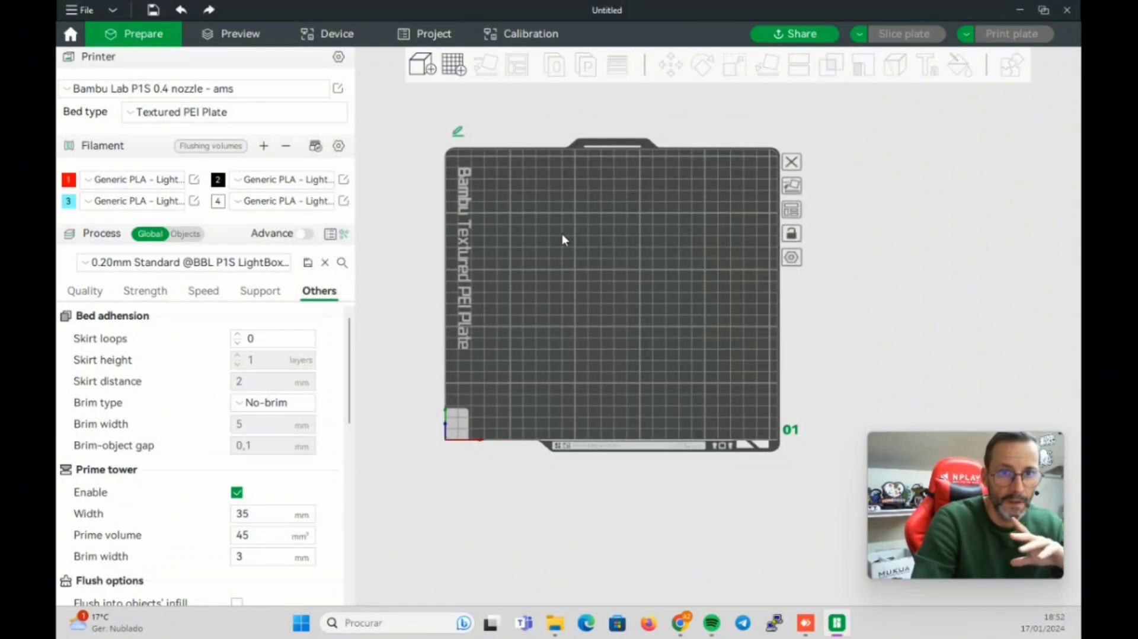
Import the model file Love v1.step onto the plate.
left_click(419, 66)
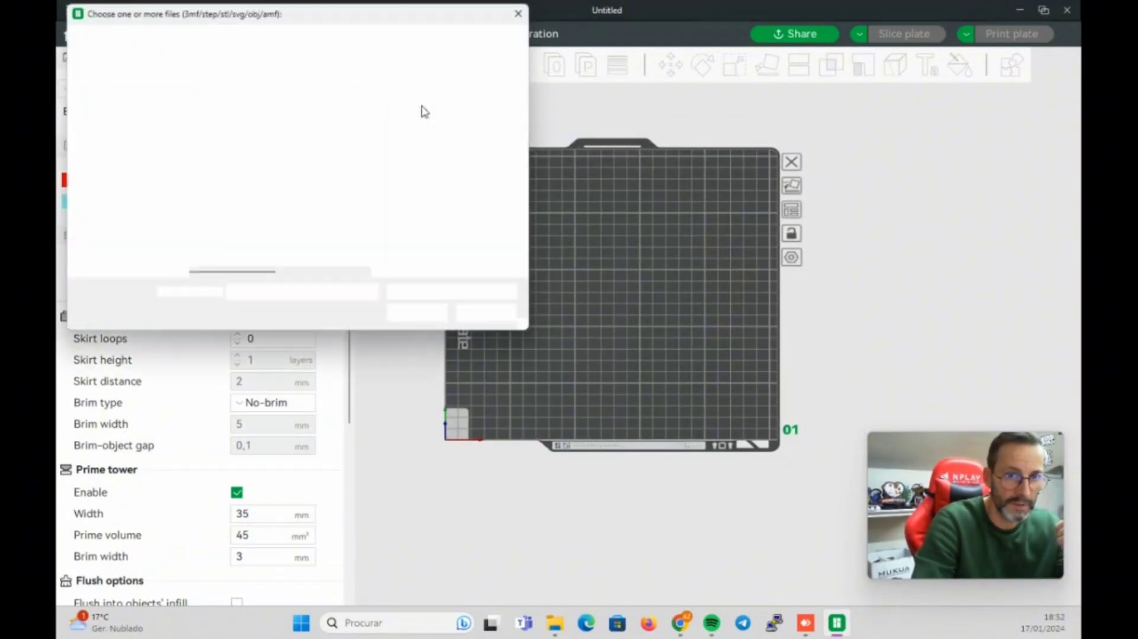
left_click(282, 135)
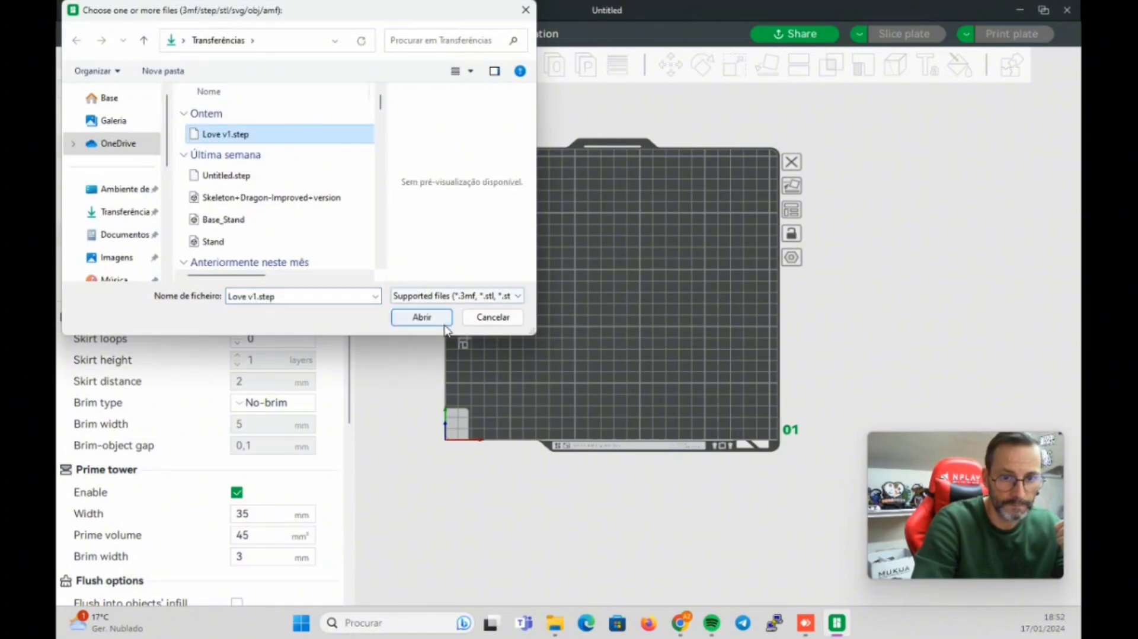
left_click(421, 317)
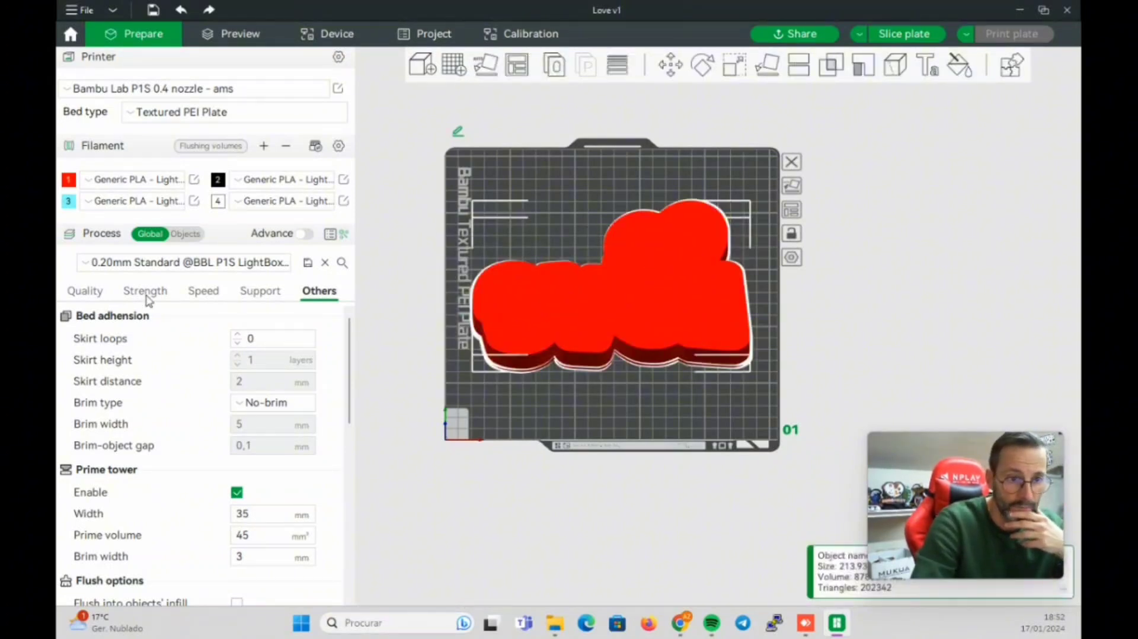
Delete the Back part from the Love v1.step object.
left_click(186, 235)
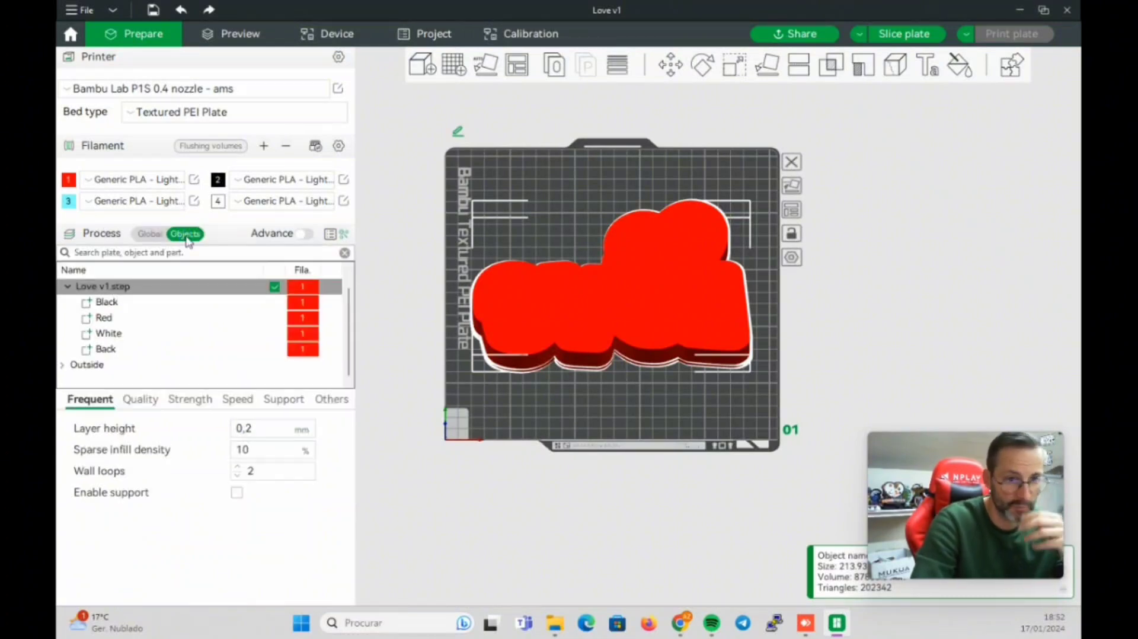
left_click(106, 351)
key("Delete")
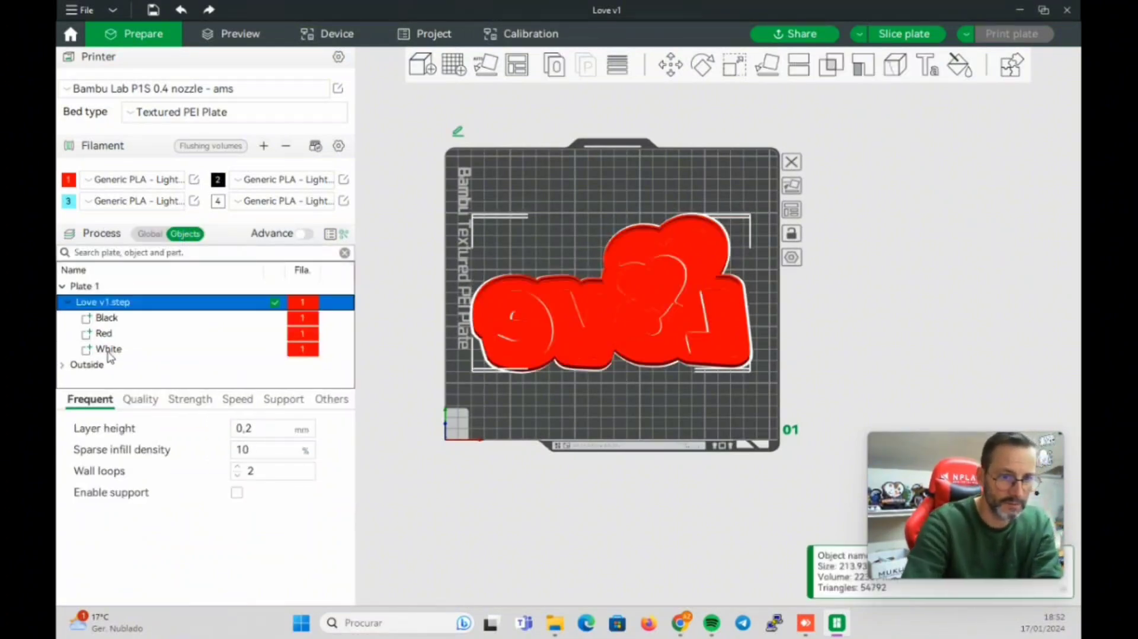
Assign filament 2 to the Black part and filament 4 to the White part of Love v1.step.
left_click(308, 314)
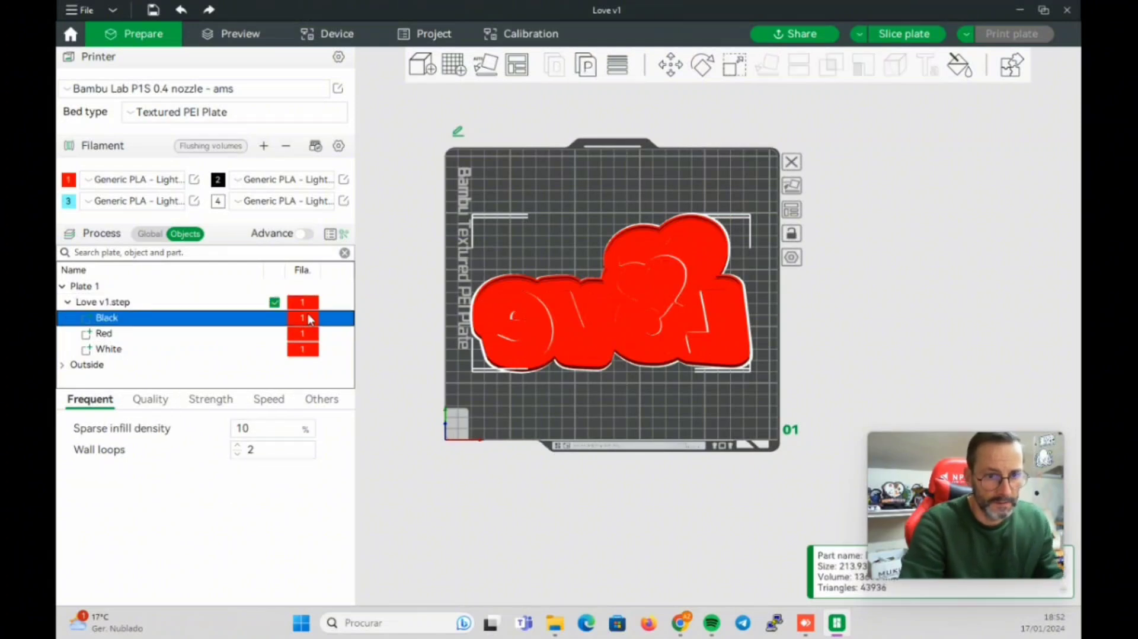
key("2")
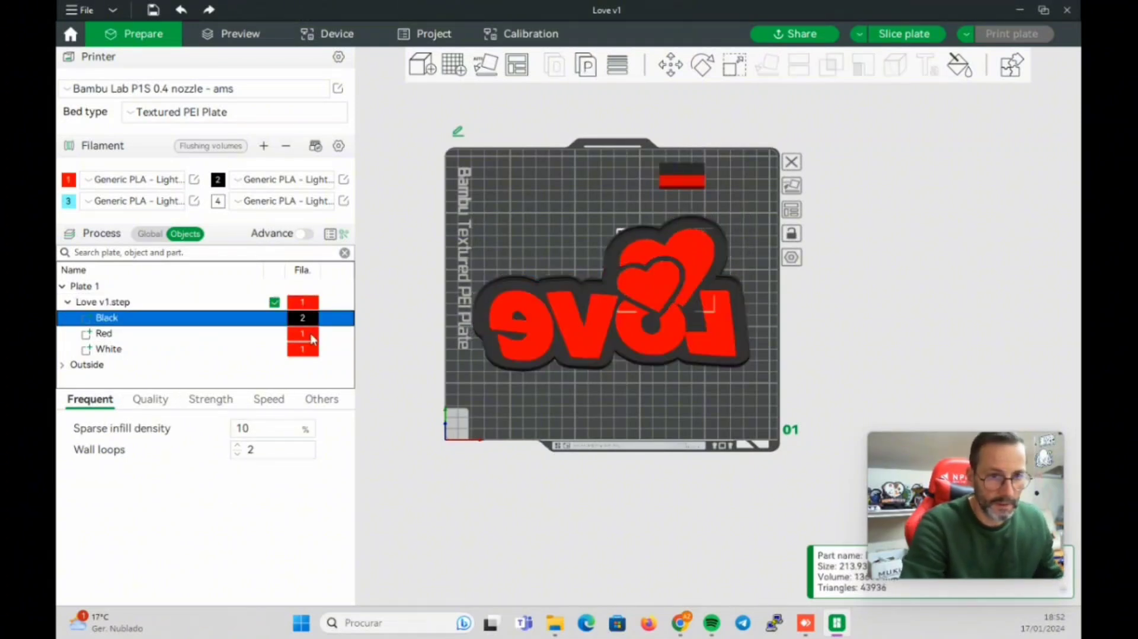
left_click(311, 335)
left_click(306, 351)
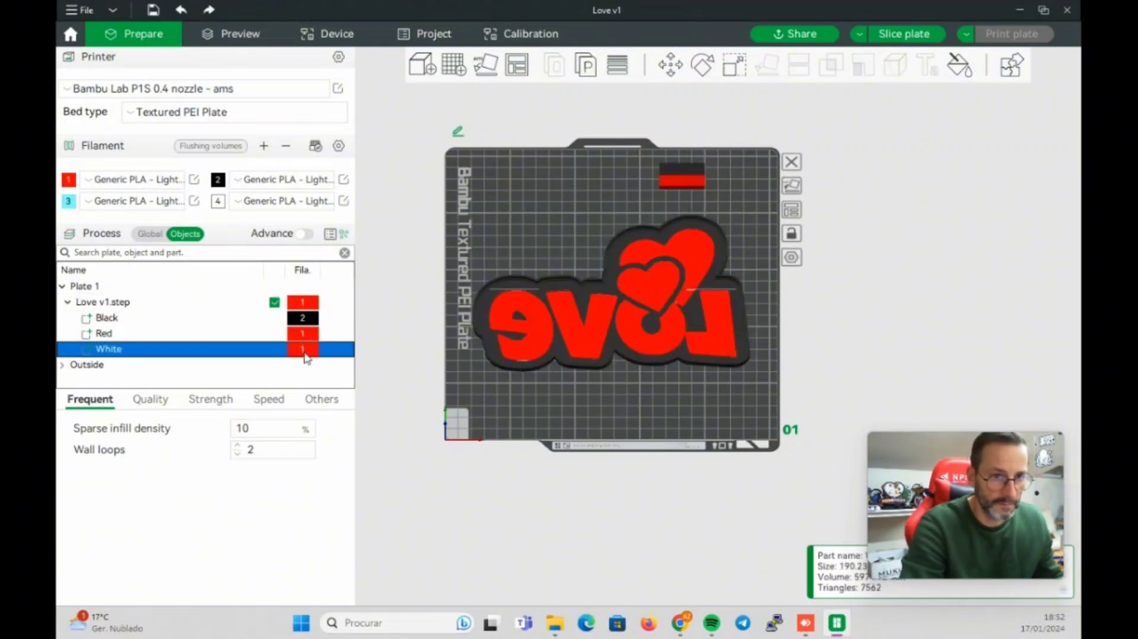
key("4")
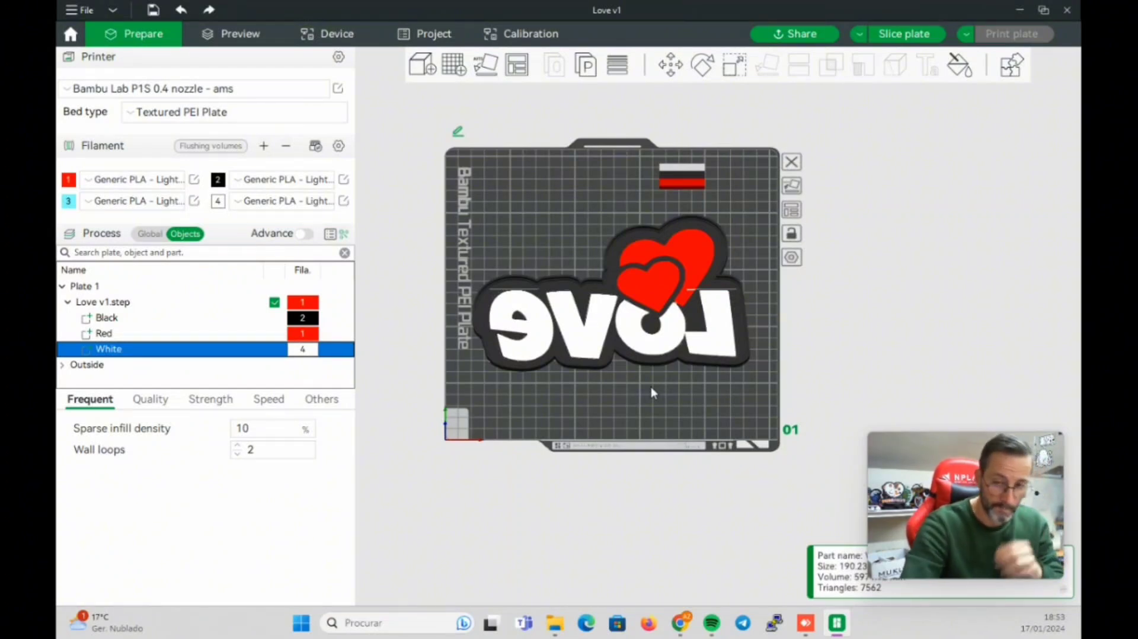
Customize the plate's first layer filament sequence to the order 4, 1, 3, 2 and apply the plate settings.
left_click(791, 260)
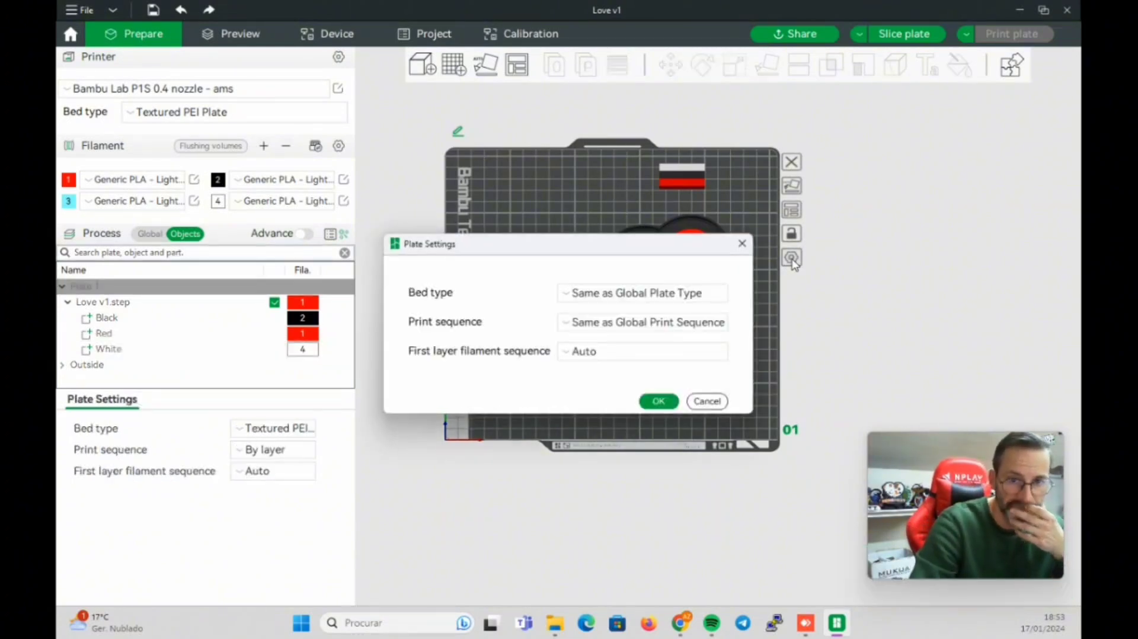
left_click(585, 353)
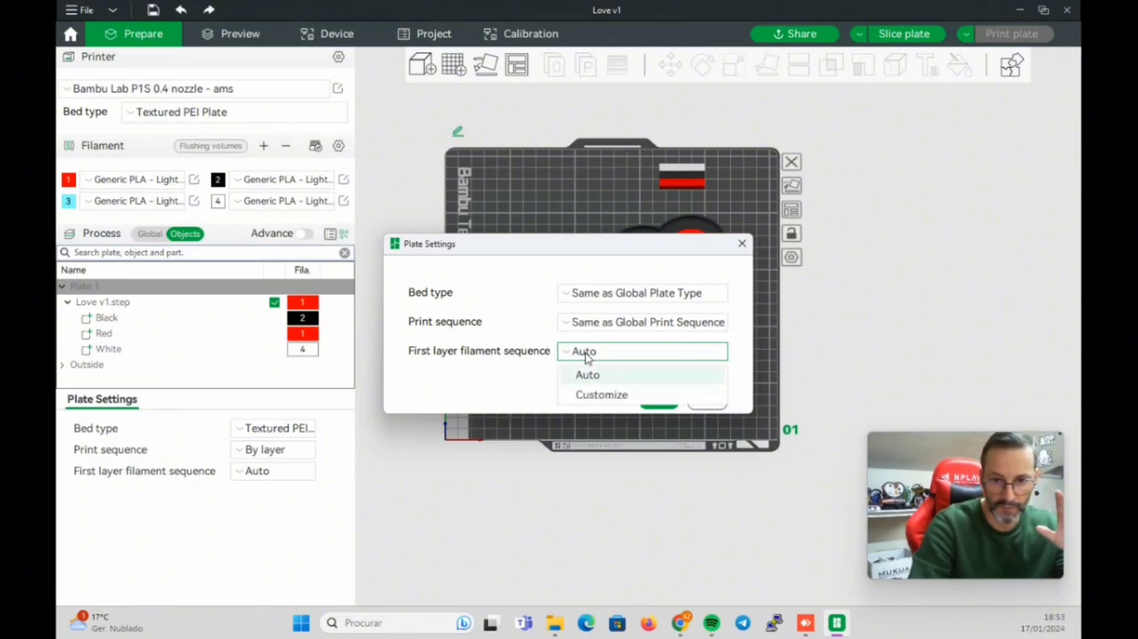
left_click(598, 394)
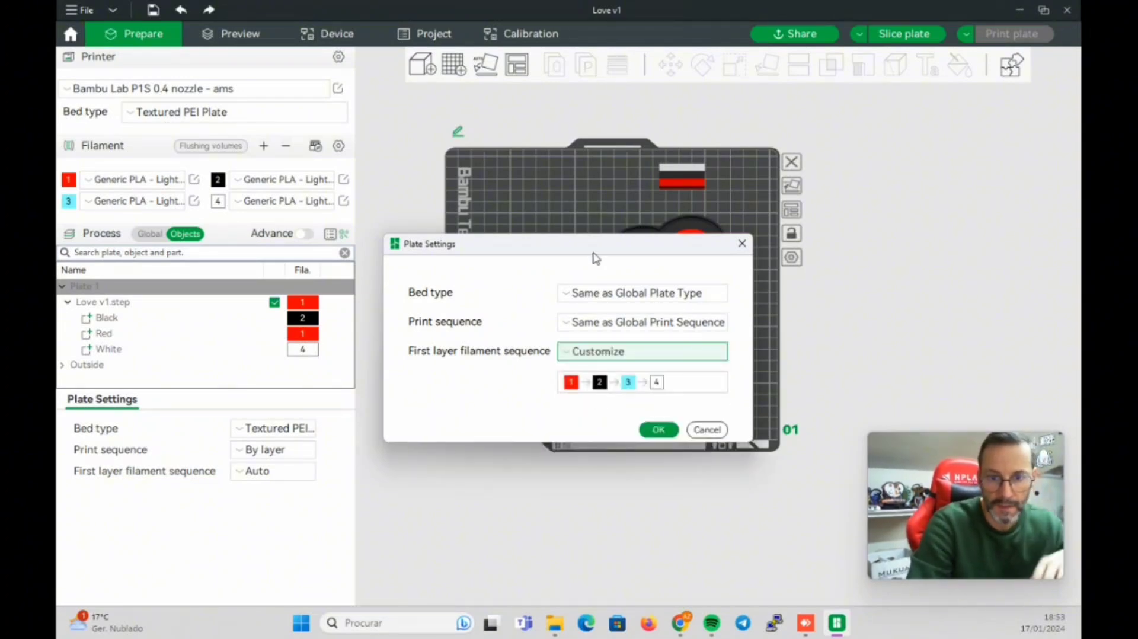
left_click_drag(593, 252, 946, 136)
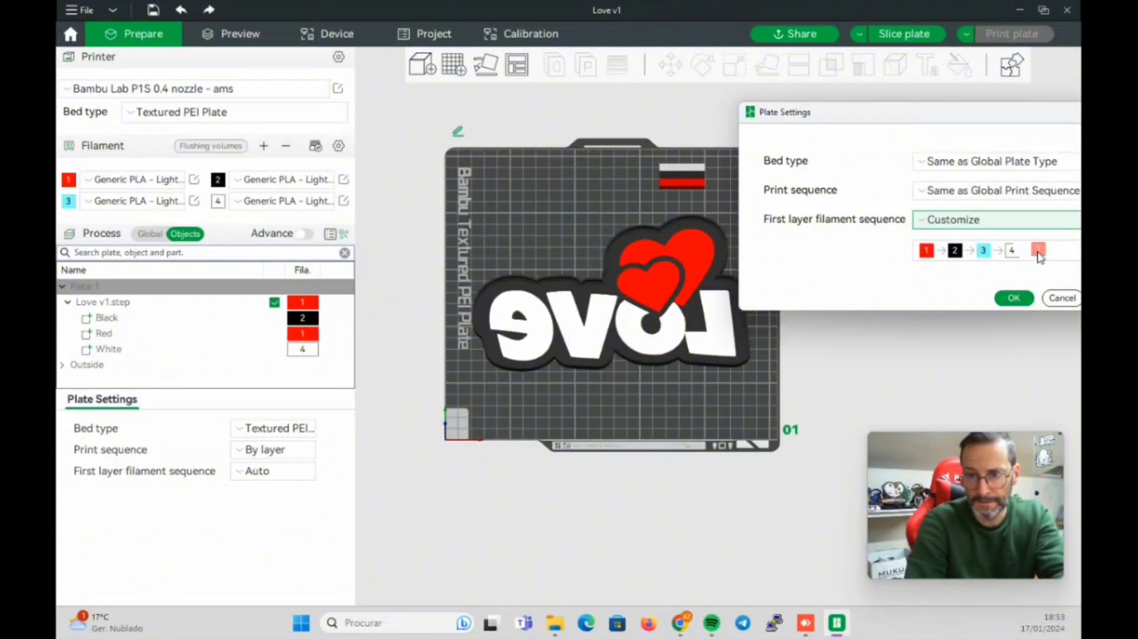
left_click_drag(954, 250, 921, 255)
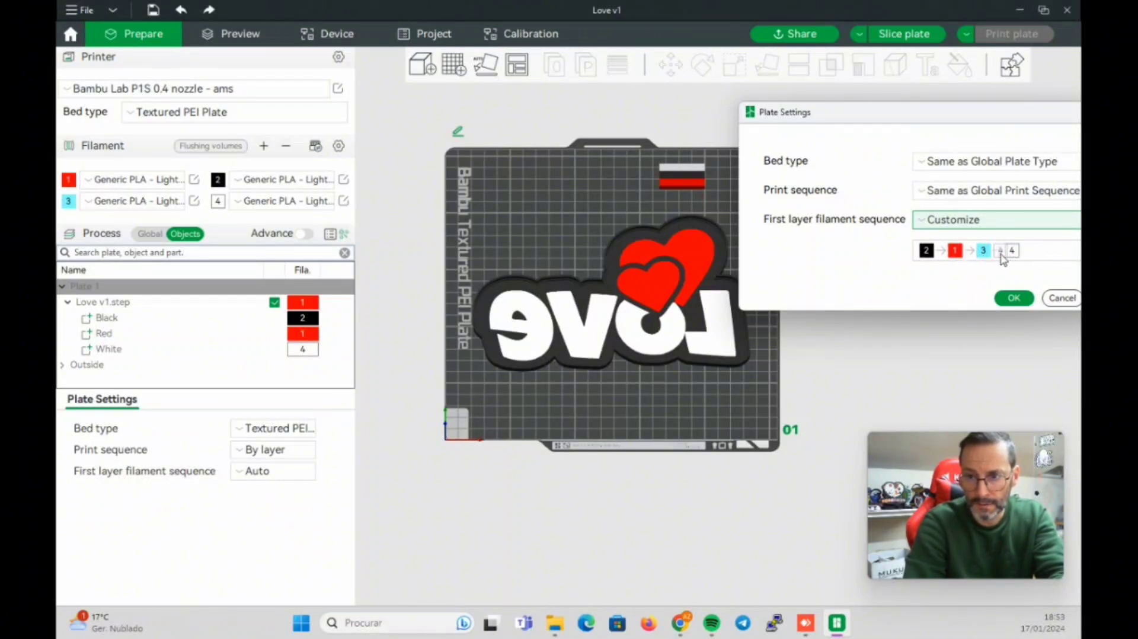
left_click_drag(938, 260, 929, 257)
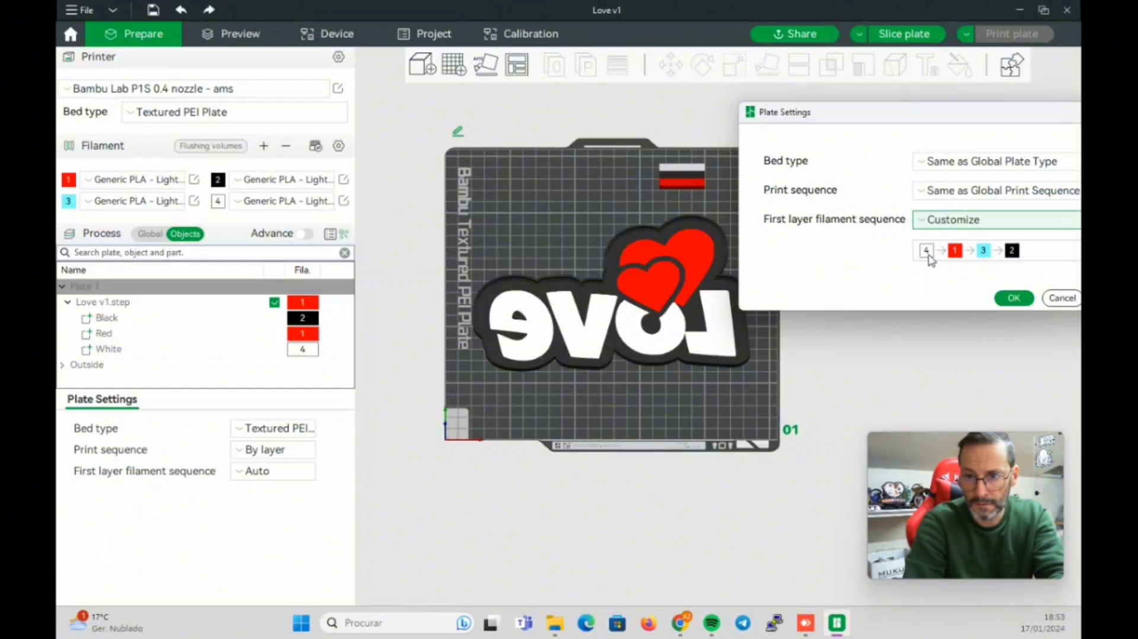
left_click(1009, 300)
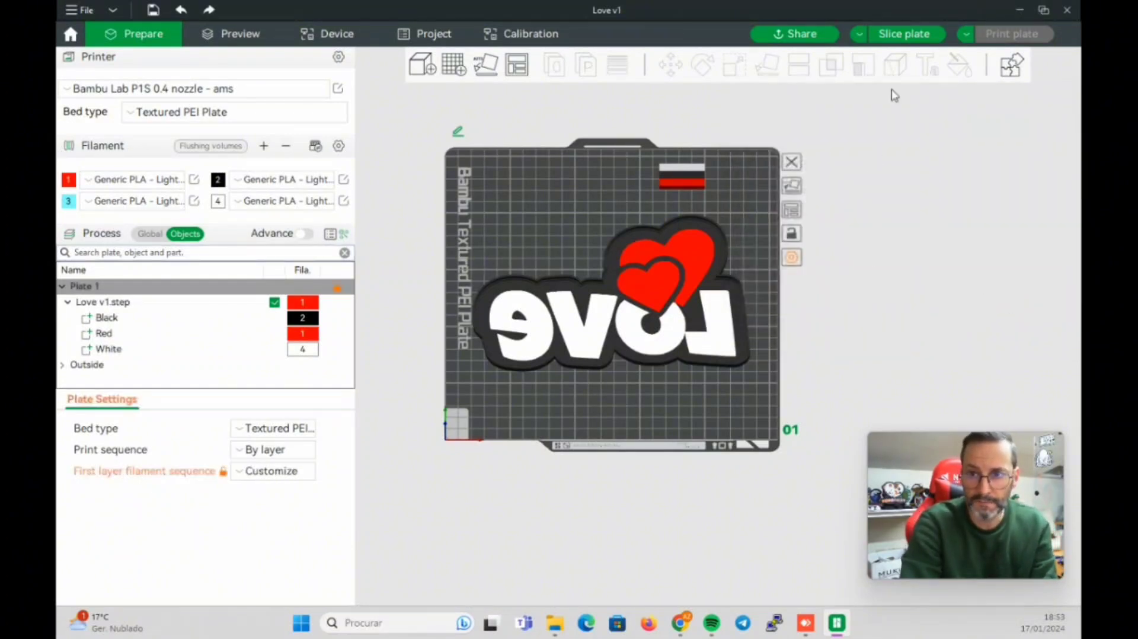
Slice the plate and show only layer 1 at 0.20 mm in the preview.
key("Tab")
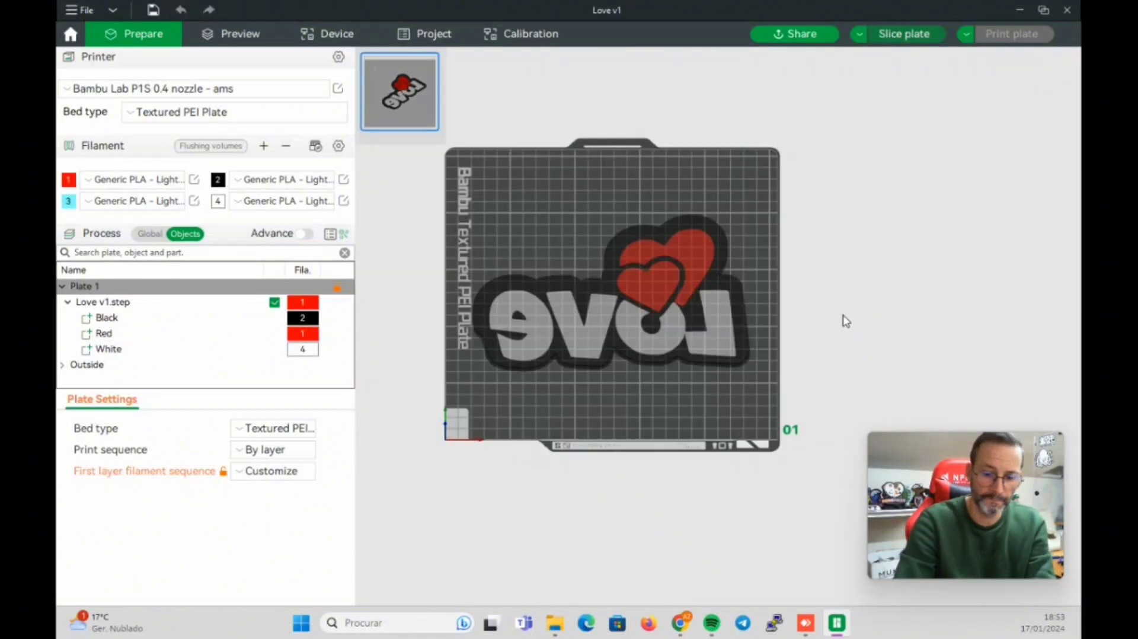
key("ctrl+r")
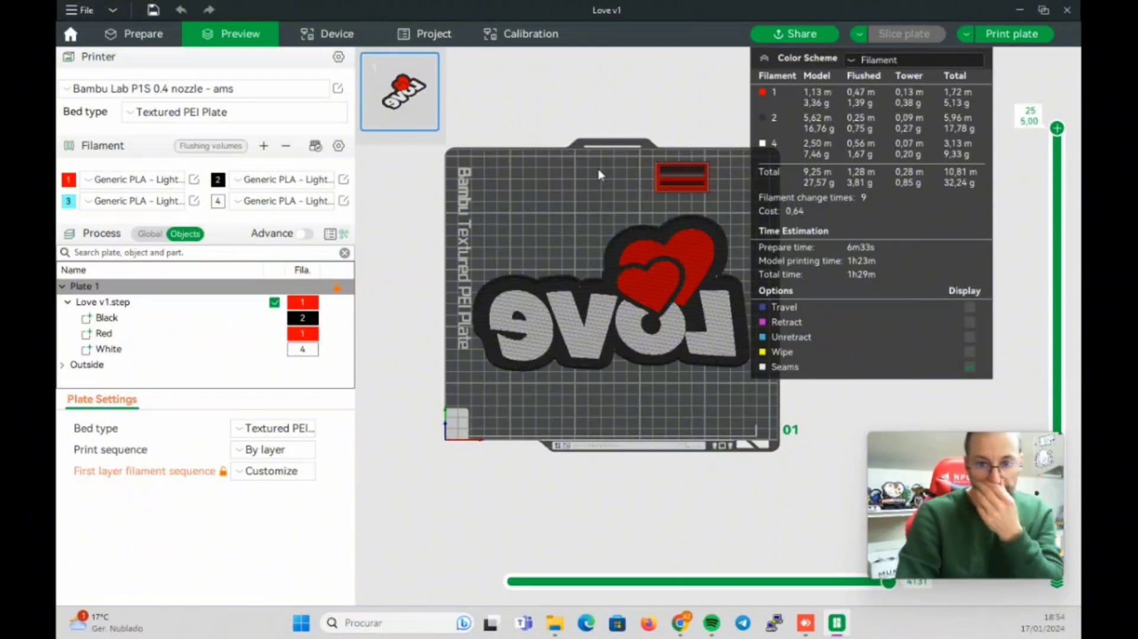
left_click_drag(934, 455, 222, 446)
left_click_drag(1057, 128, 1057, 514)
left_click_drag(888, 581, 906, 610)
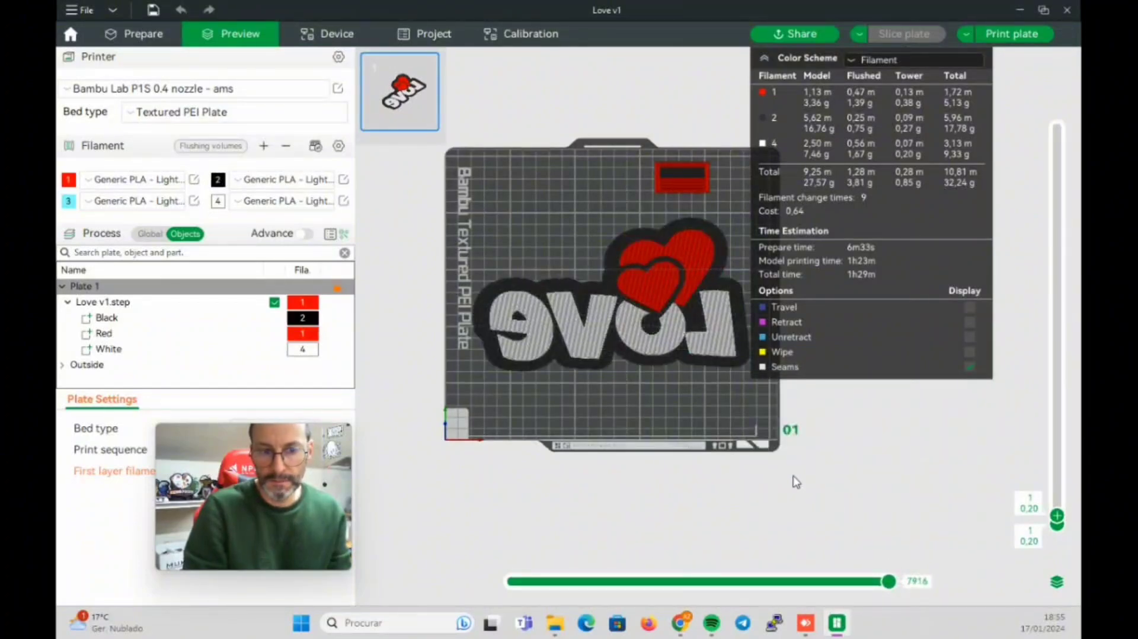
Go back to preparing the plate and recheck the first layer filament sequence in its plate settings.
left_click(143, 33)
left_click(791, 257)
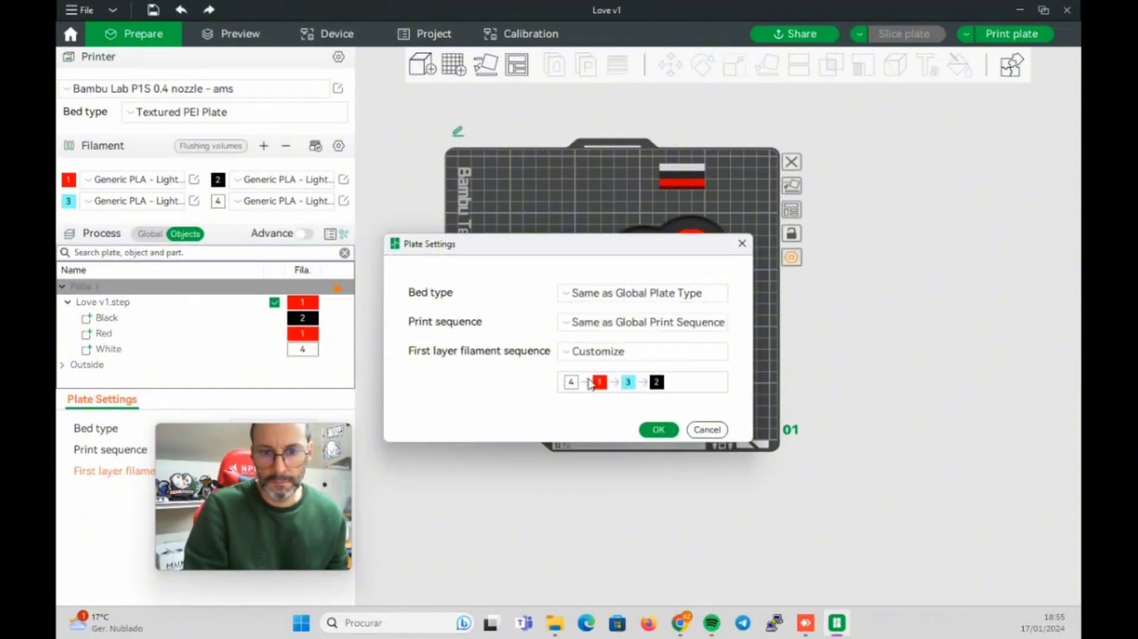
left_click(659, 429)
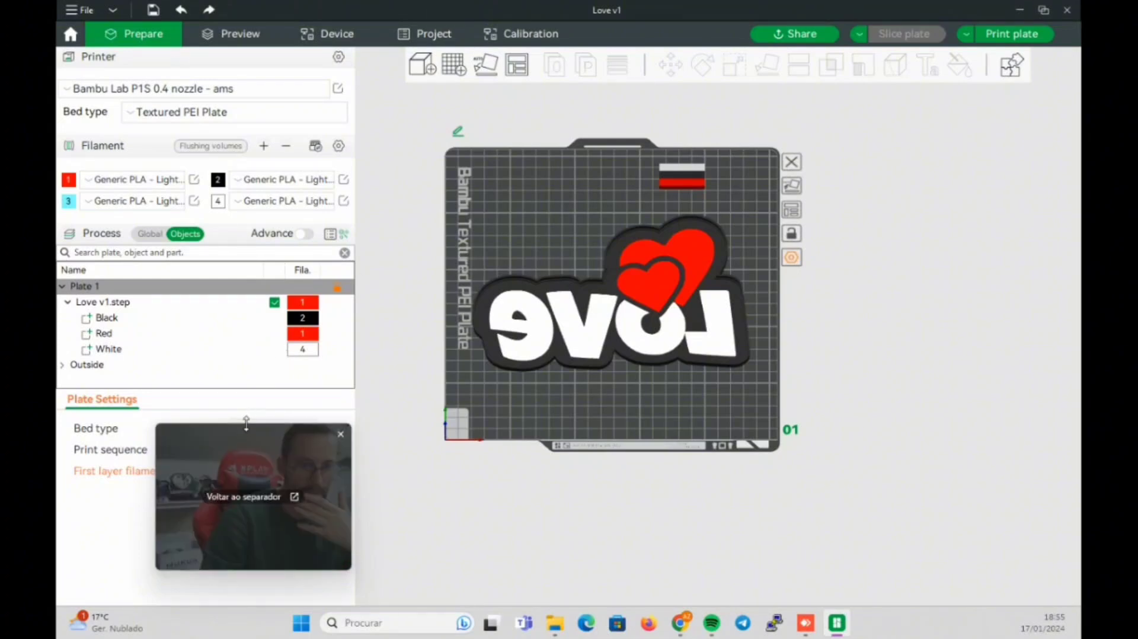
left_click_drag(351, 423, 376, 405)
left_click_drag(332, 451, 972, 400)
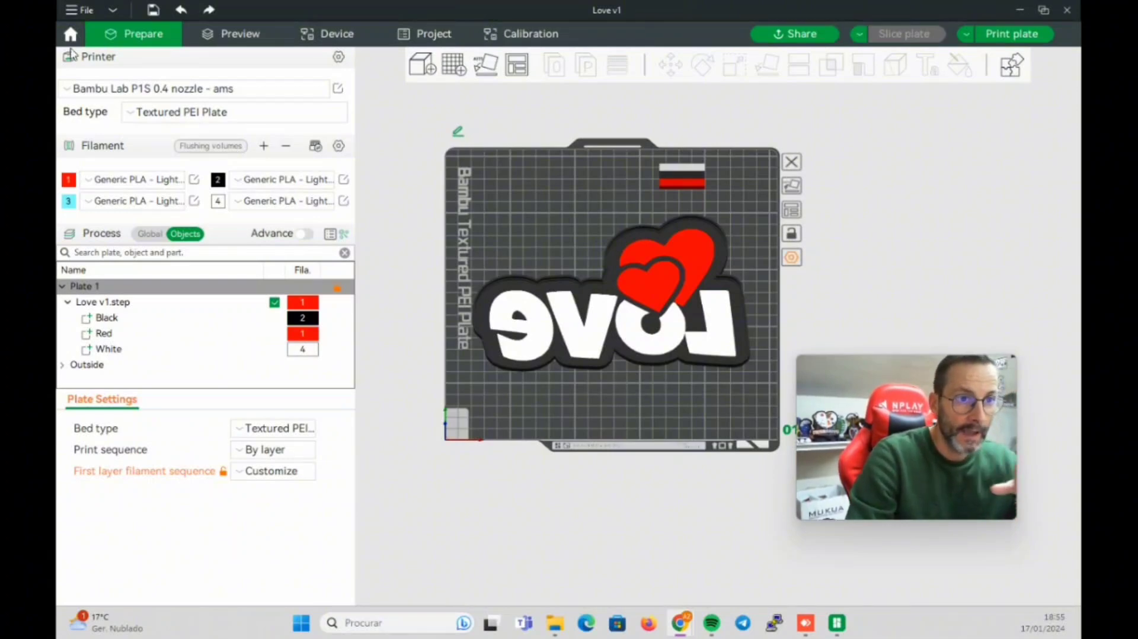
Log out of the Bambu Lab account on the home page and minimize Bambu Studio.
left_click(70, 35)
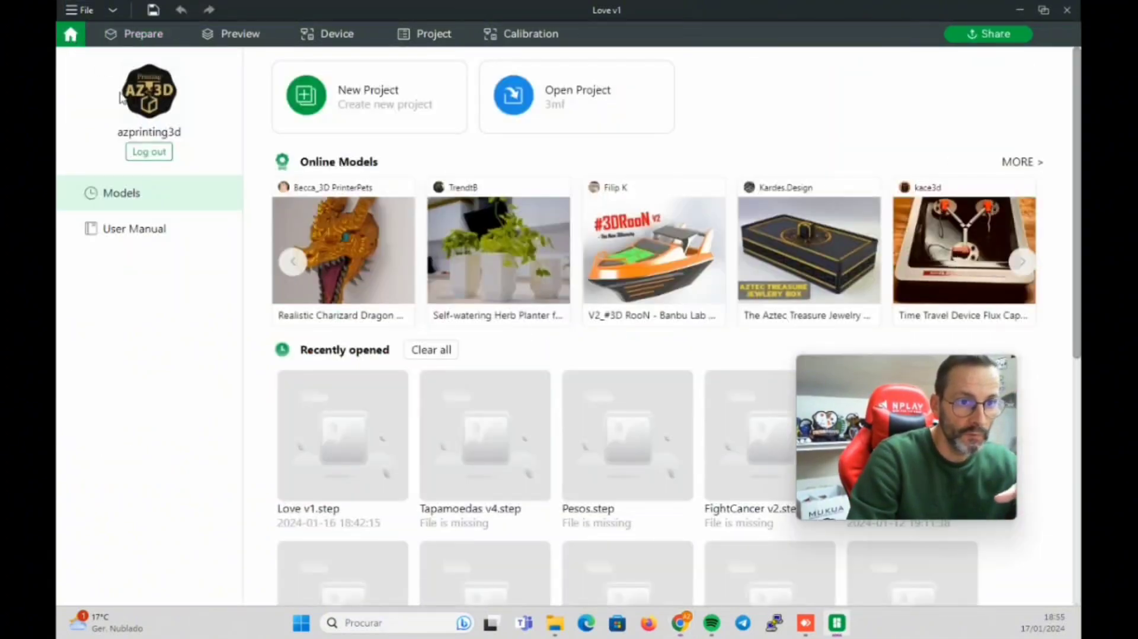
left_click(149, 154)
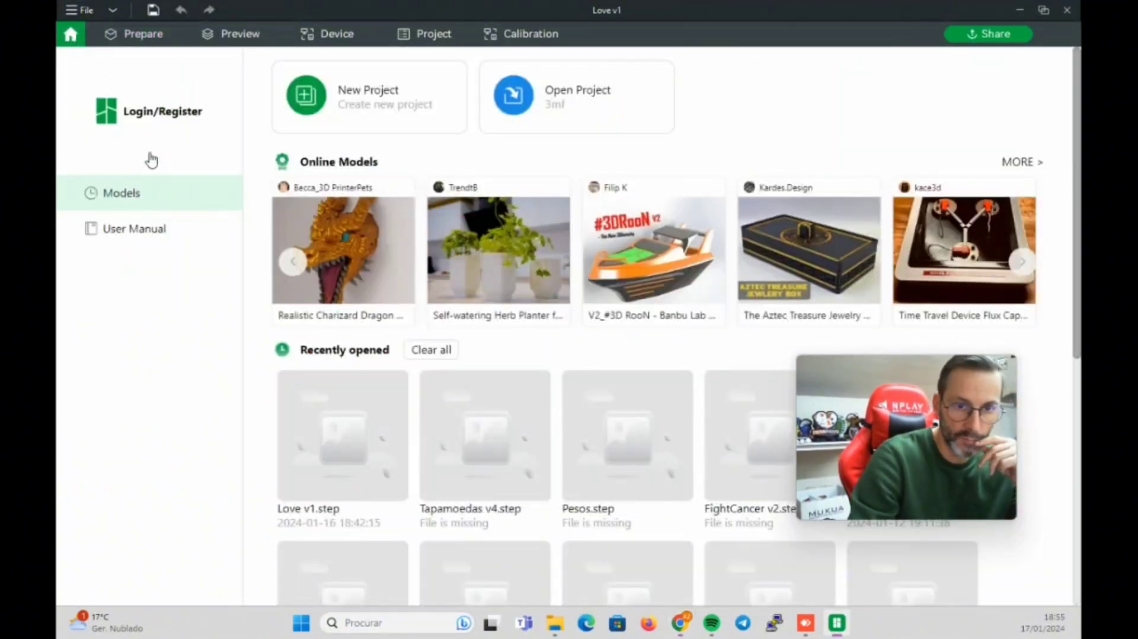
left_click(1019, 10)
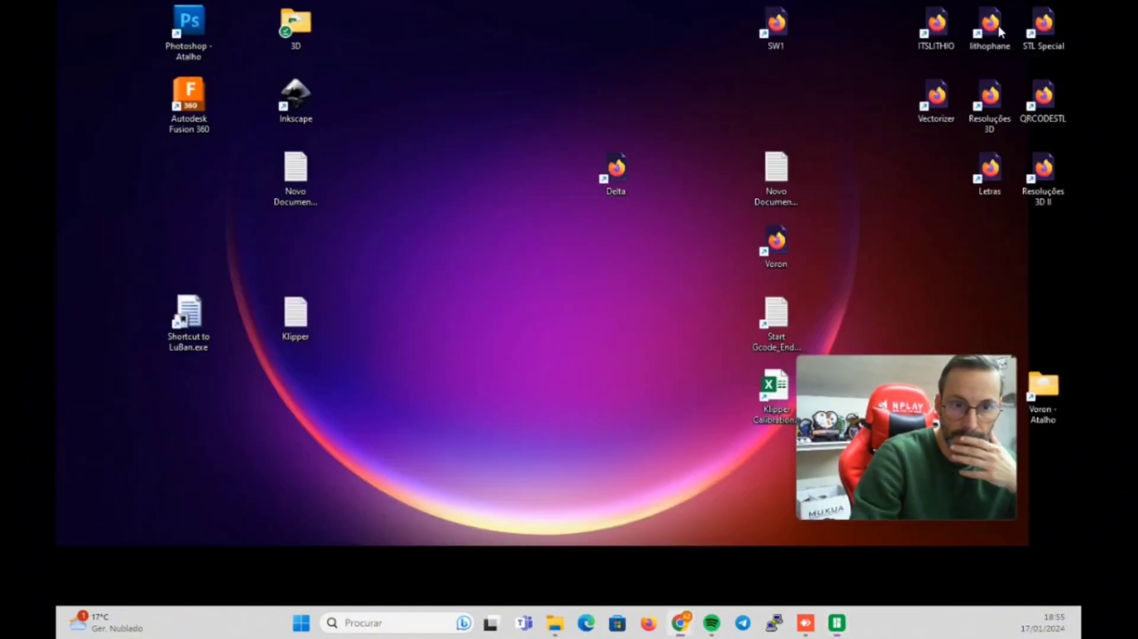
Sign OrcaSlicer in to Bambu Lab with the Google account in the browser and accept synchronizing the personal presets from Bambu Cloud.
mouse_move(907, 438)
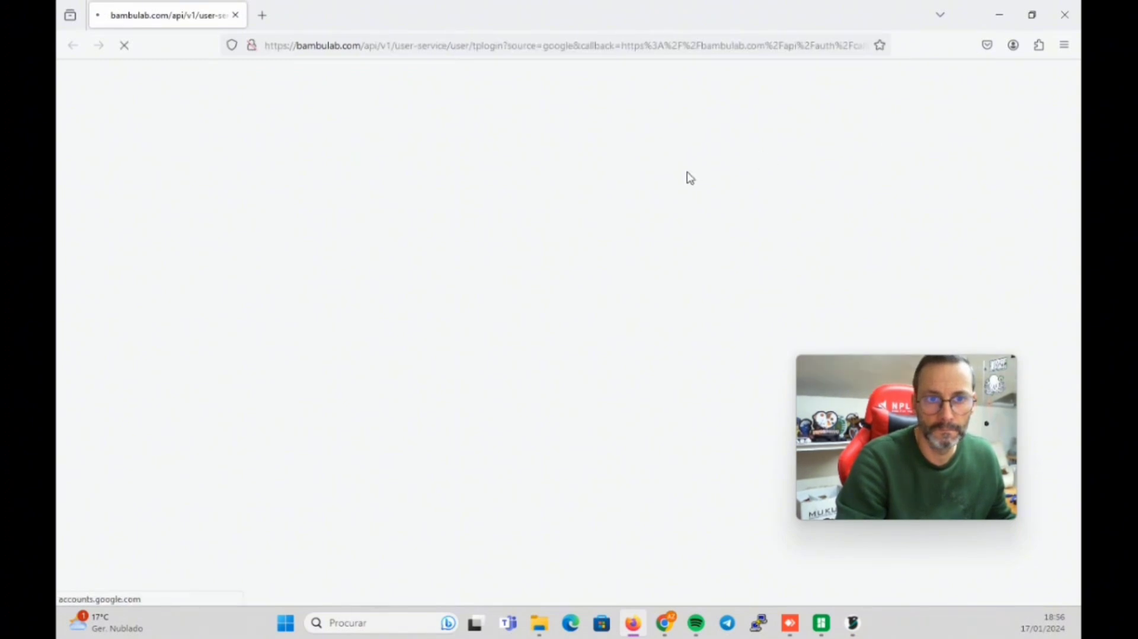
left_click(529, 299)
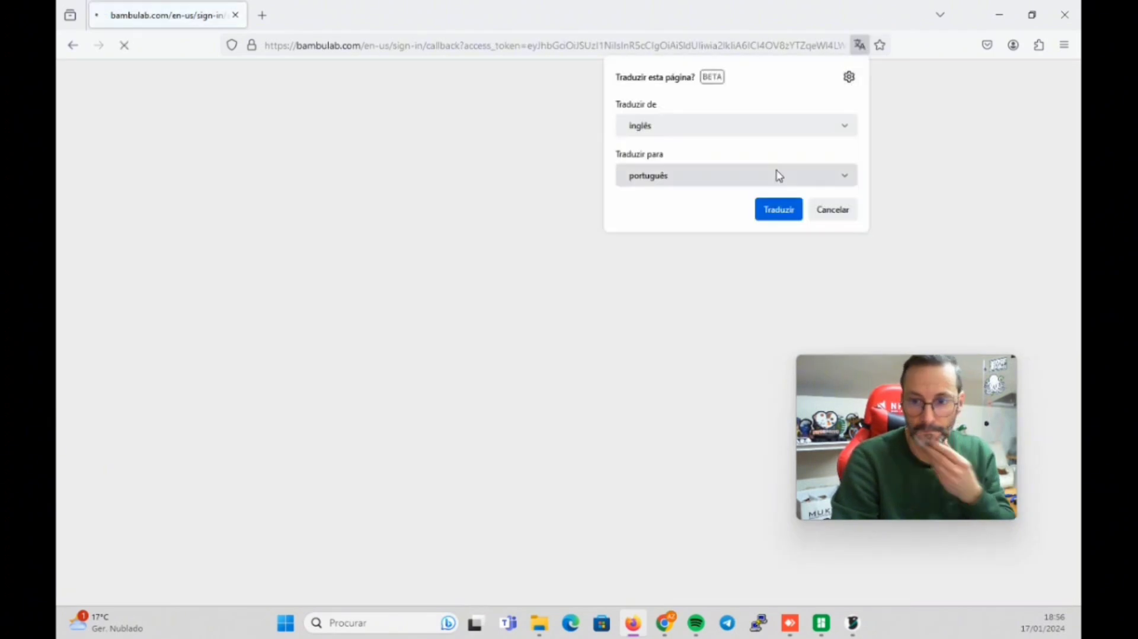
left_click(825, 216)
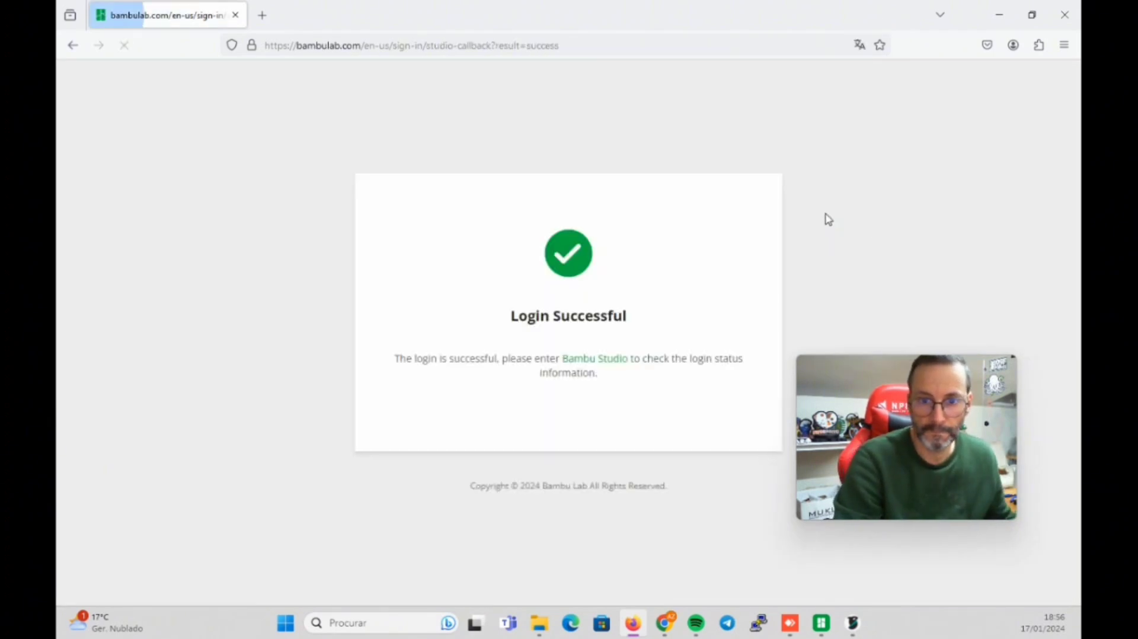
left_click(1000, 15)
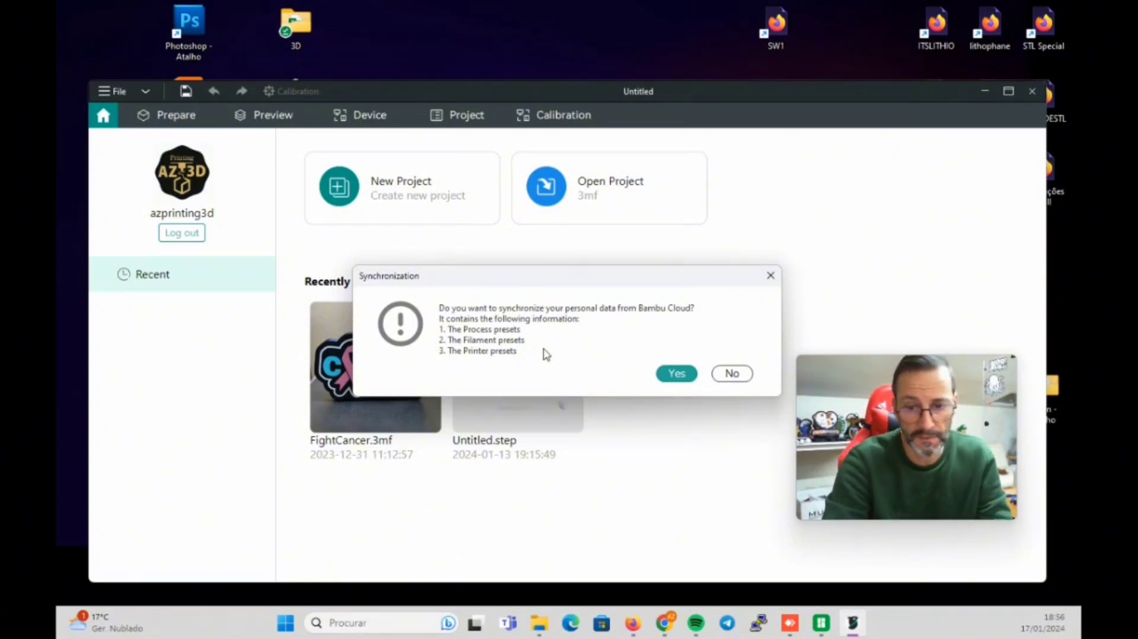
left_click(677, 373)
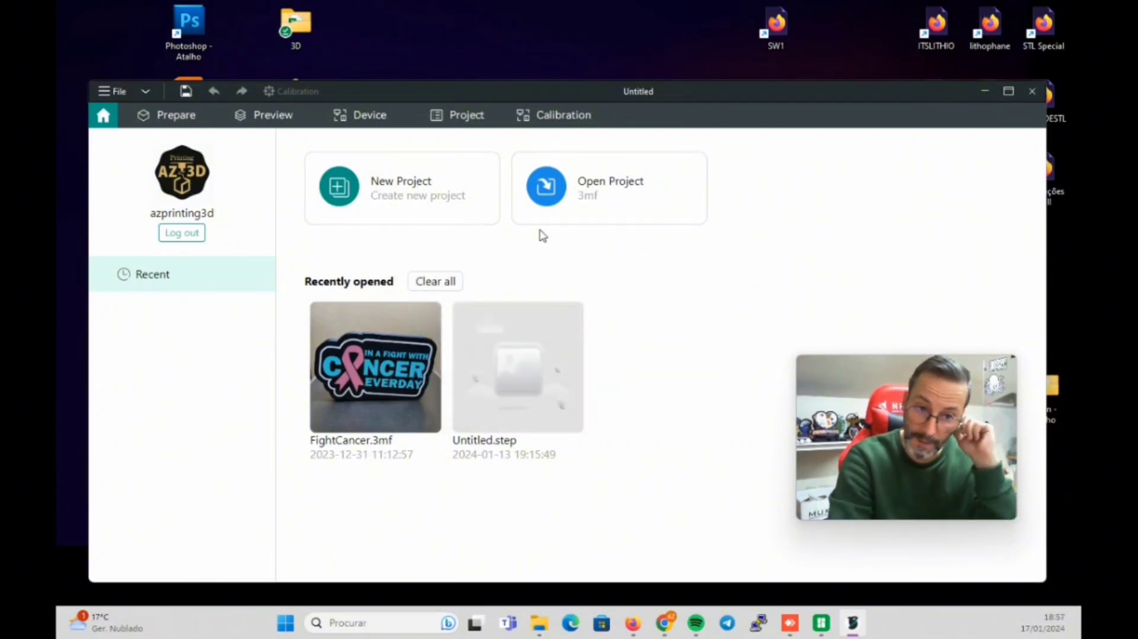
Select the user printer preset Bambu Lab P1S 0.4 nozzle - ams for the new project.
left_click(177, 115)
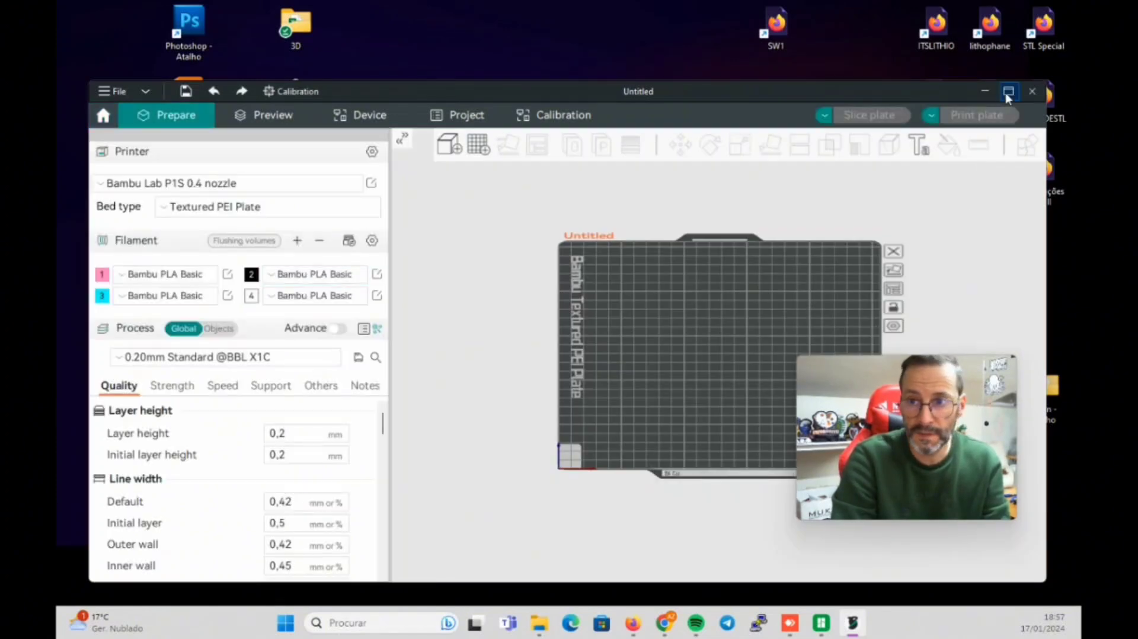
left_click(292, 184)
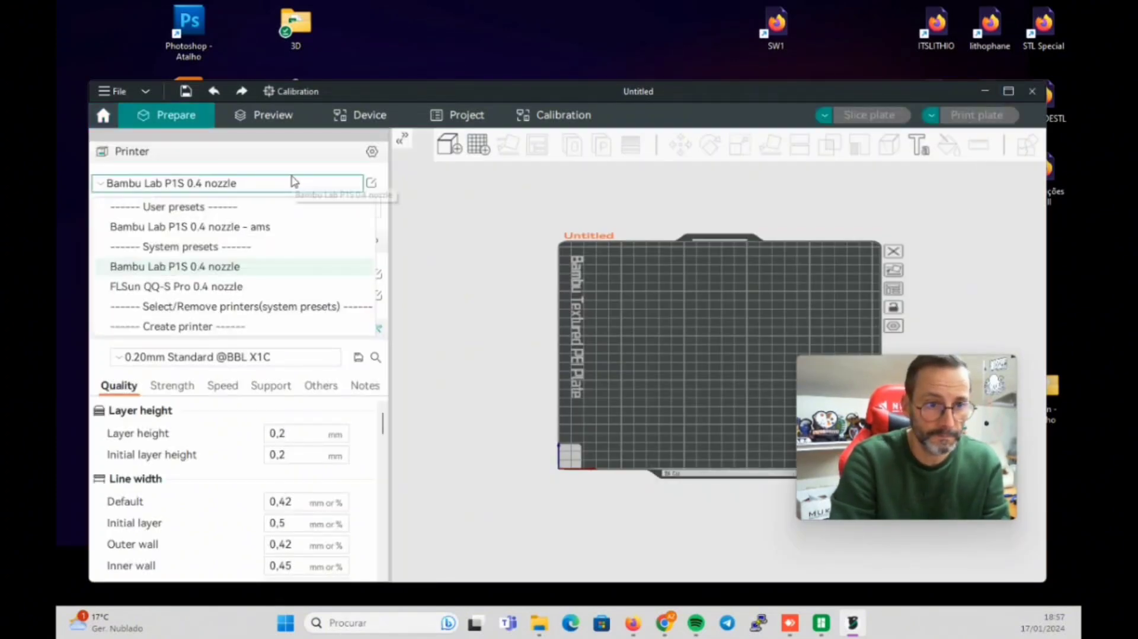
left_click(267, 231)
left_click(305, 189)
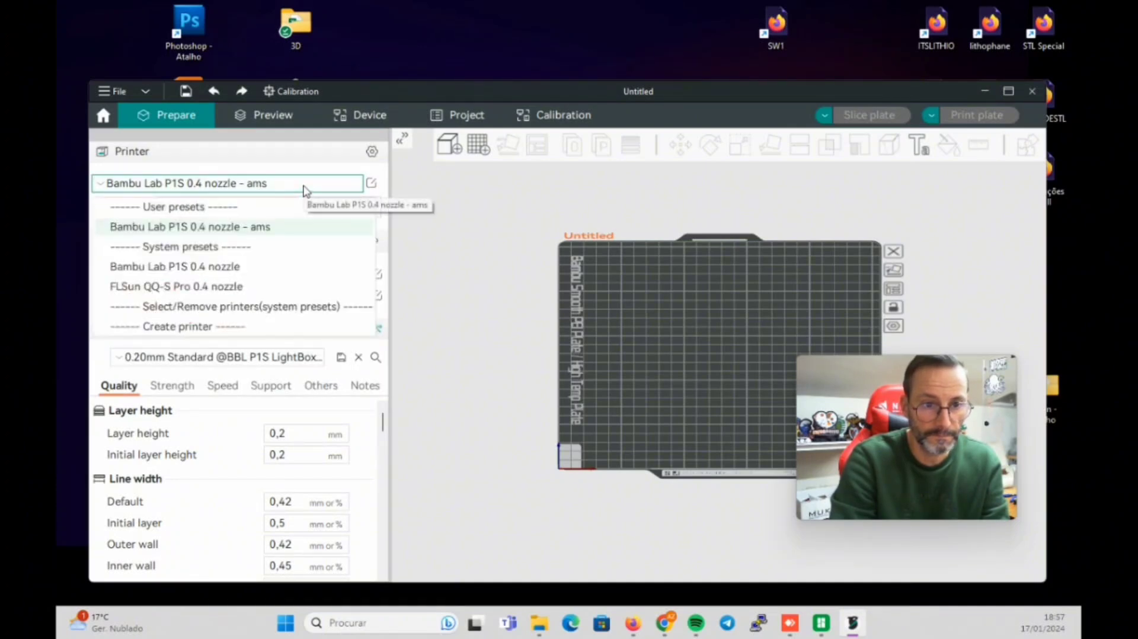
left_click(262, 185)
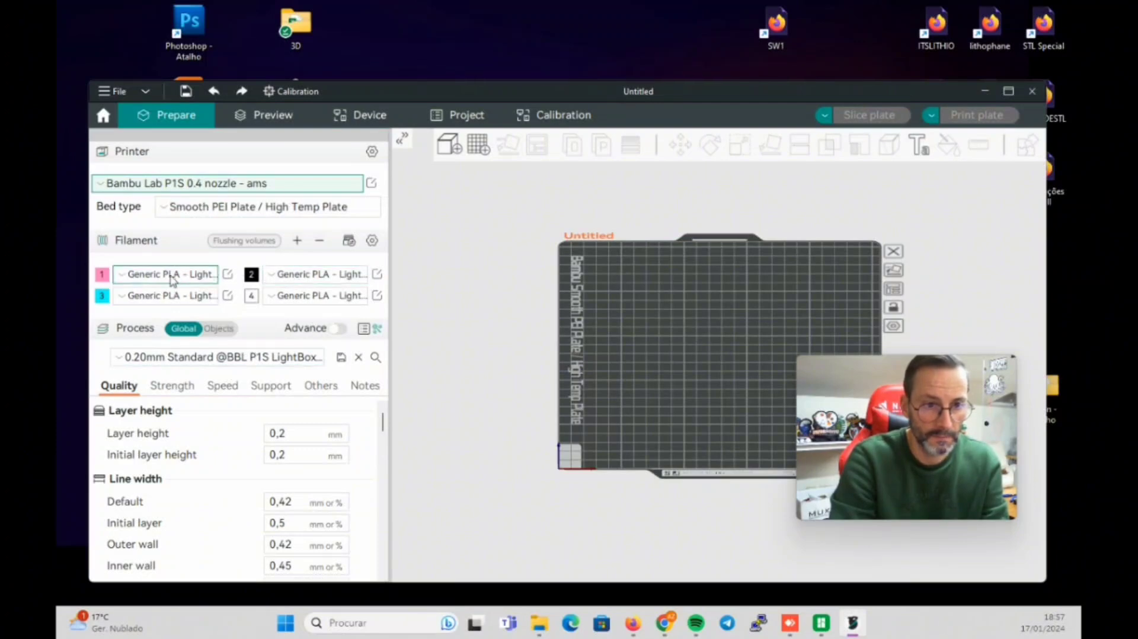
left_click(228, 275)
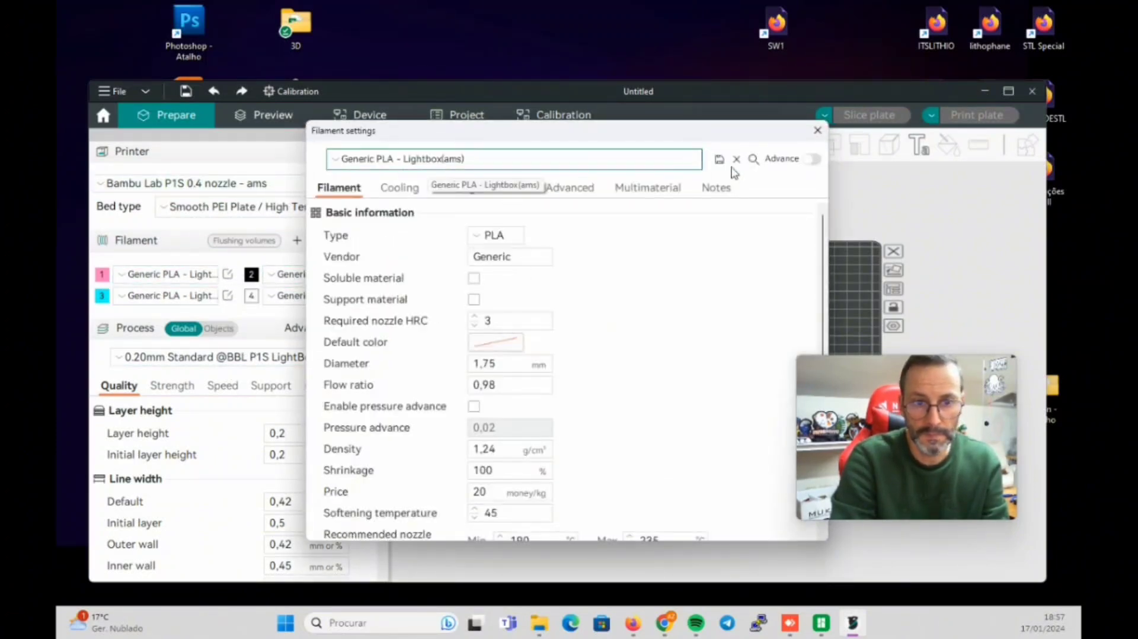
left_click(817, 130)
left_click(278, 358)
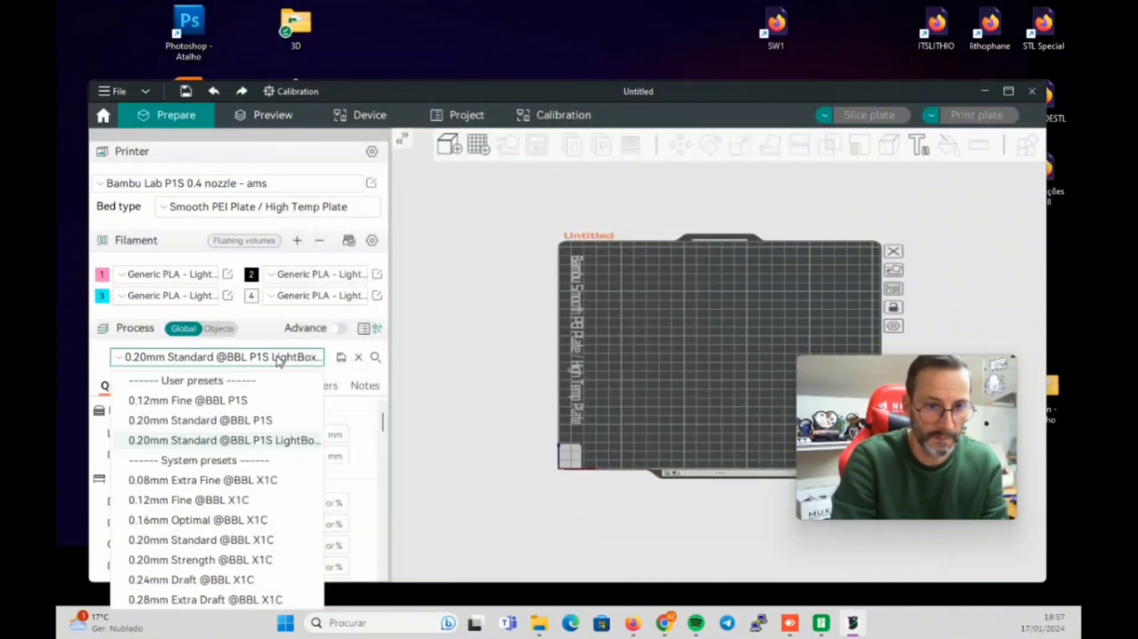
left_click(276, 441)
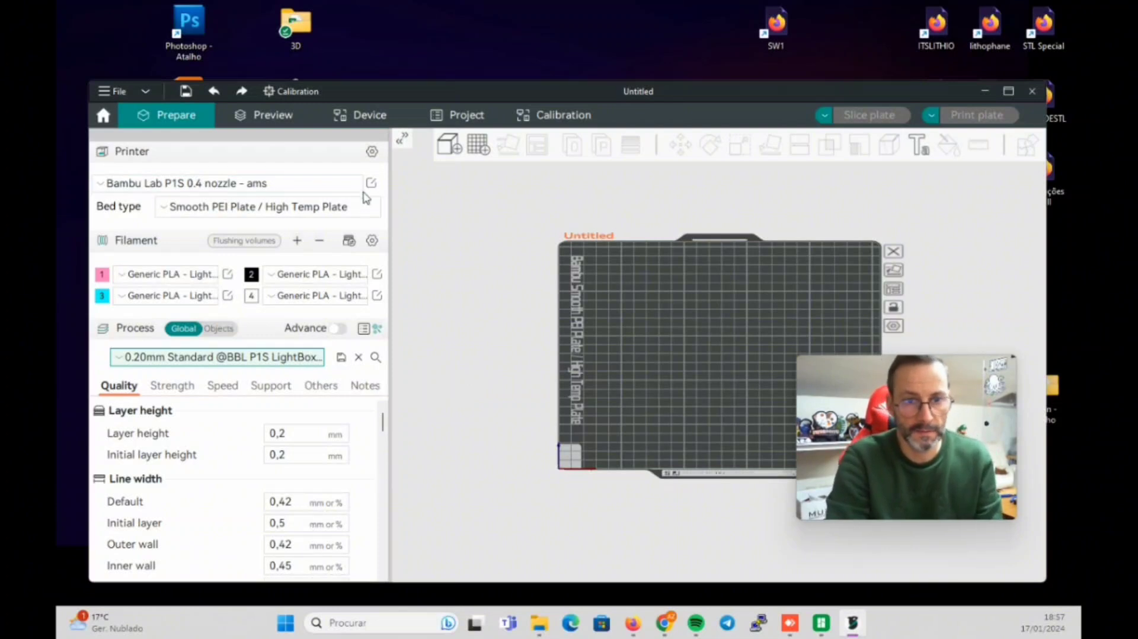
Review the ams printer preset's basic information, multimaterial setup and extruder settings, including retraction, Z hop and retraction when switching material.
left_click(377, 274)
scroll(662, 338, "down", 5)
scroll(662, 338, "down", 4)
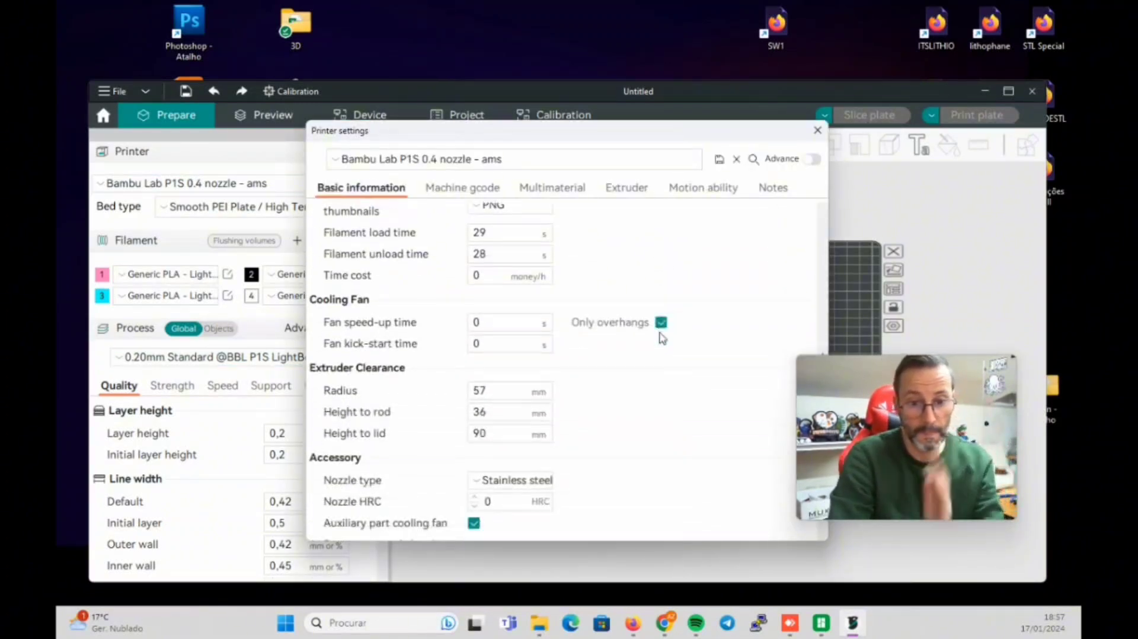
scroll(661, 338, "up", 9)
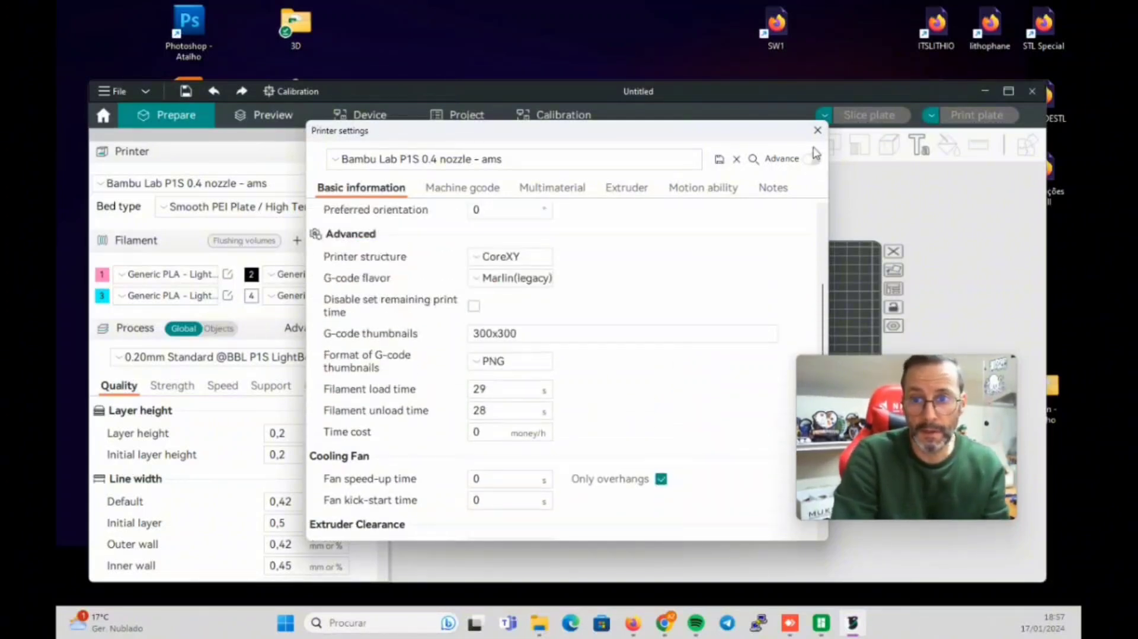
left_click(473, 191)
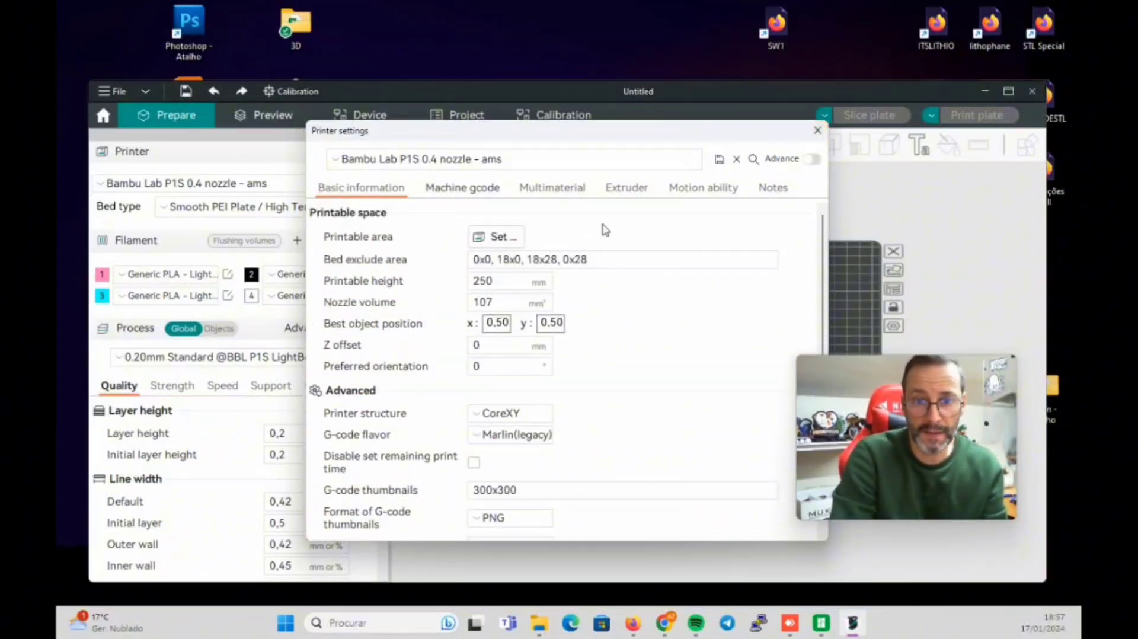
left_click(551, 189)
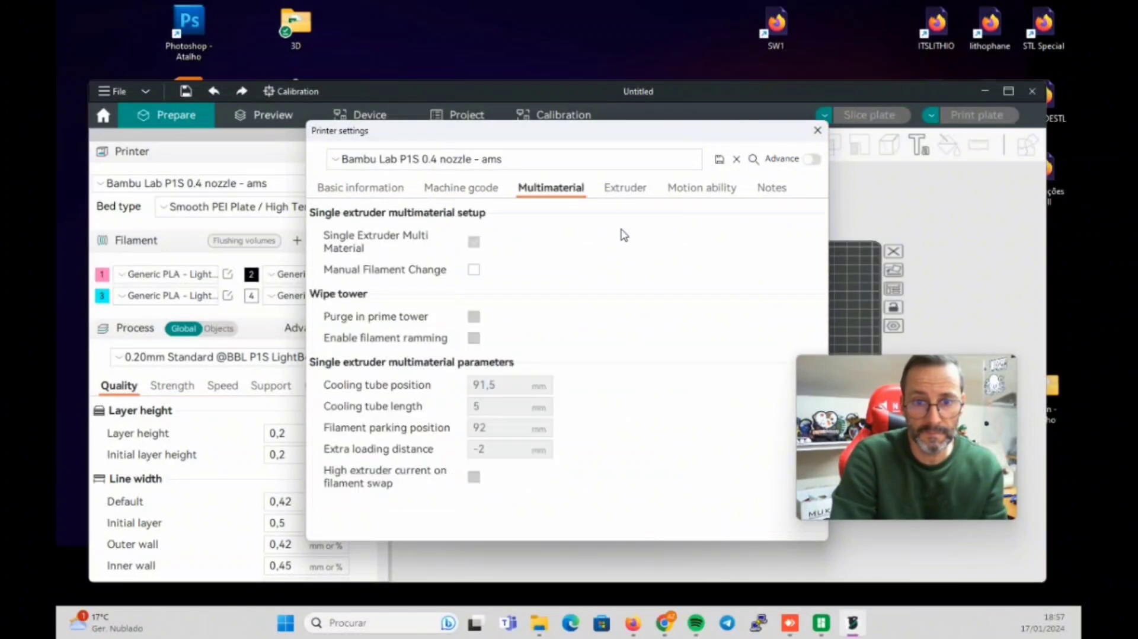
left_click(636, 194)
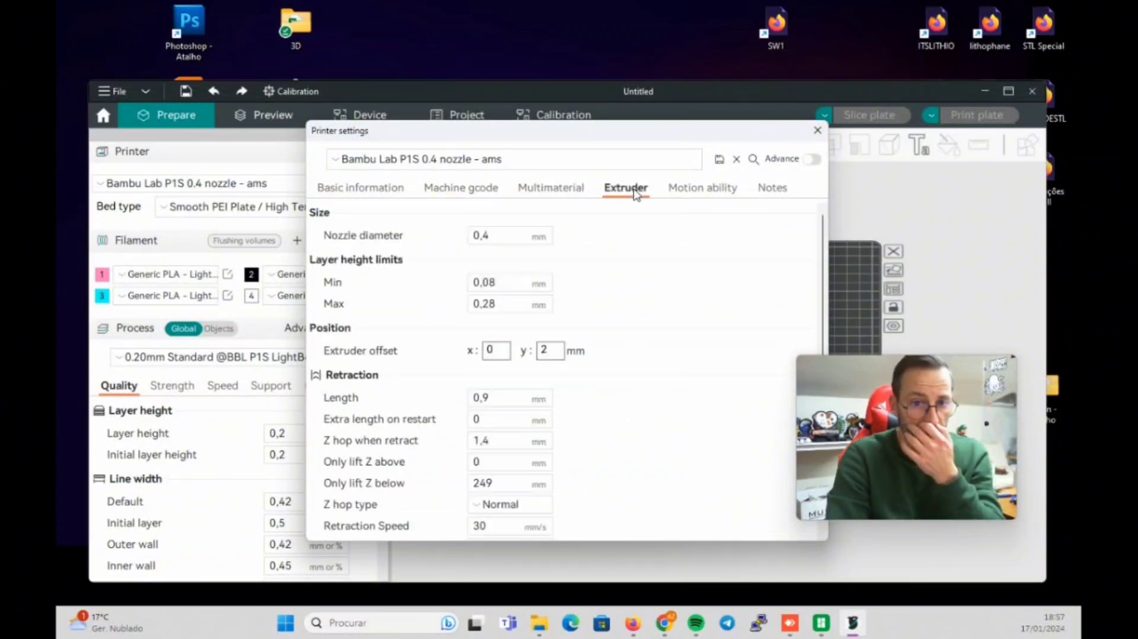
scroll(644, 324, "down", 5)
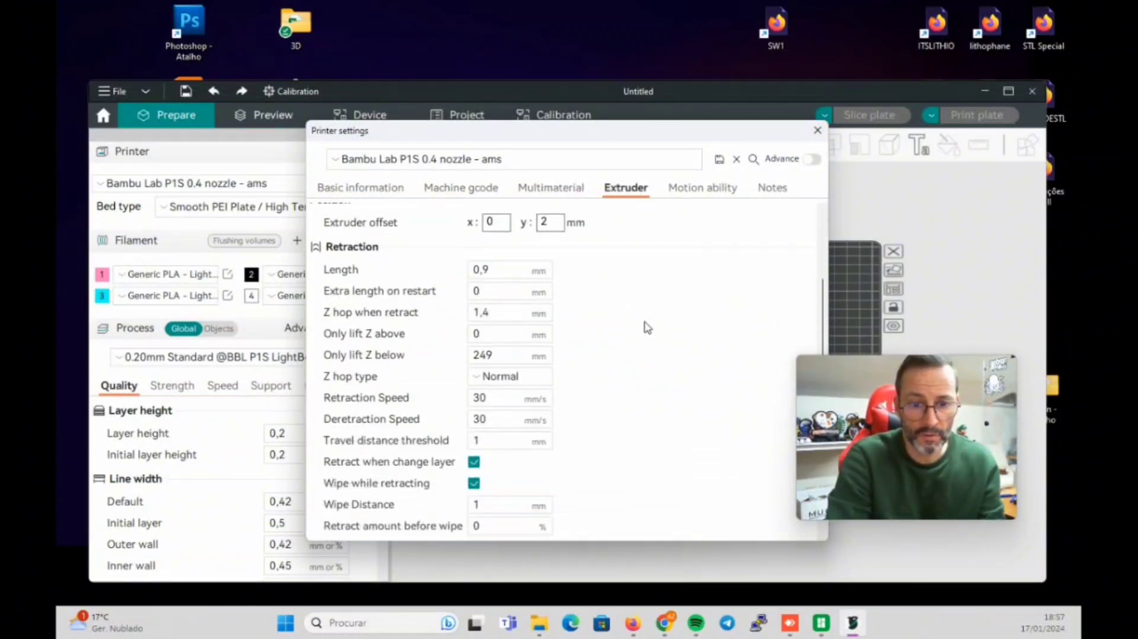
scroll(647, 327, "down", 1)
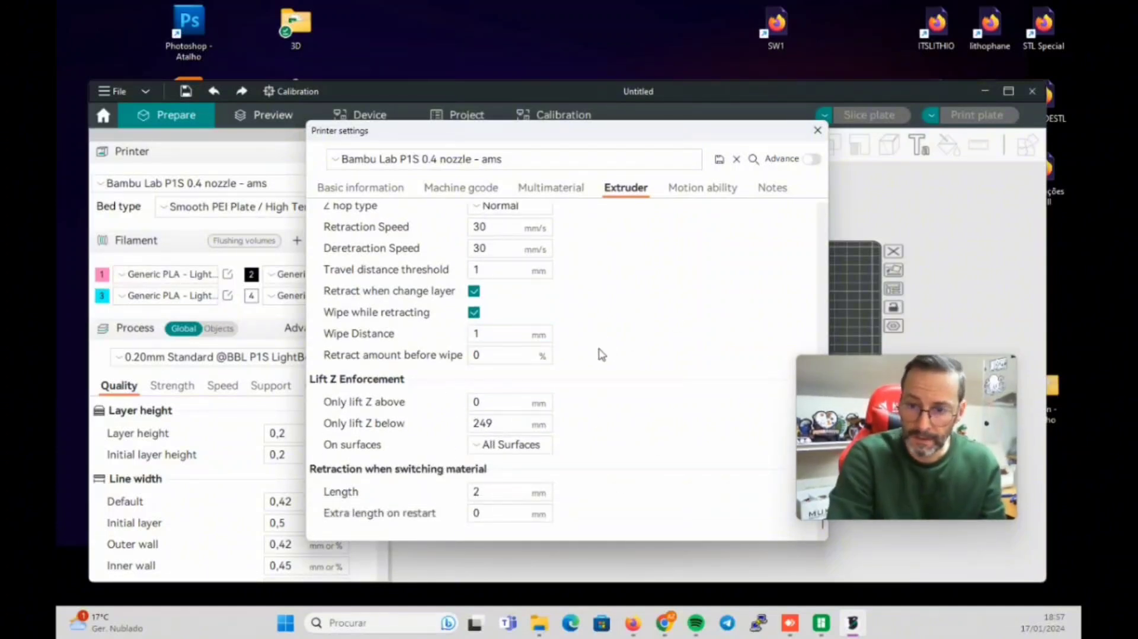
Recheck the ams printer preset's retraction settings, check its motion ability speed and acceleration limits, and close the printer settings.
scroll(600, 354, "up", 10)
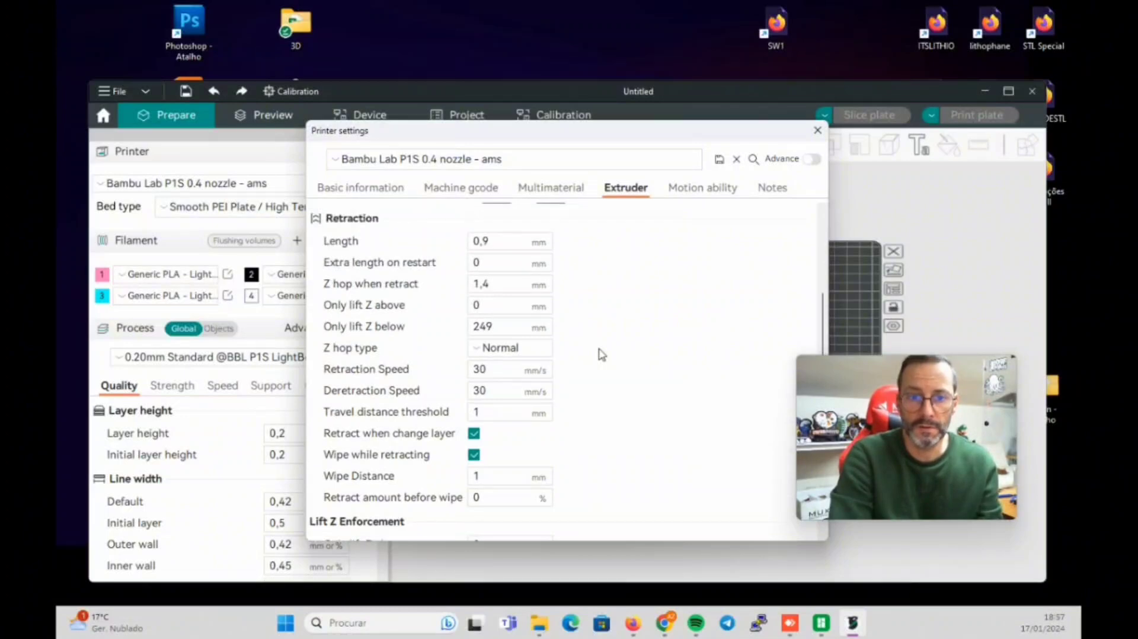
left_click(699, 188)
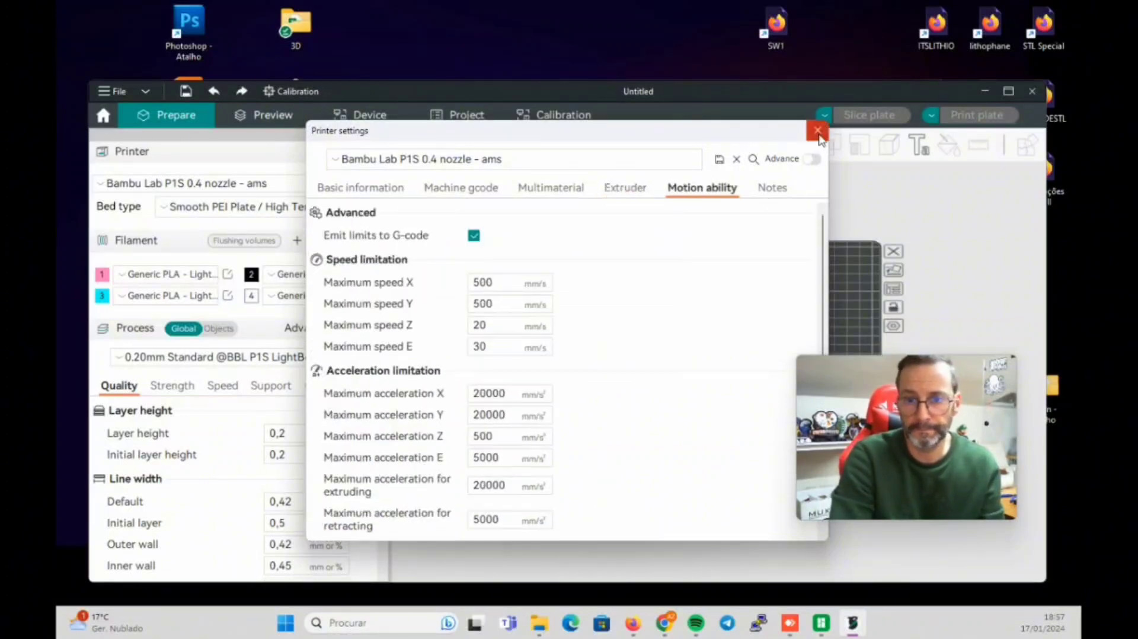
left_click(817, 130)
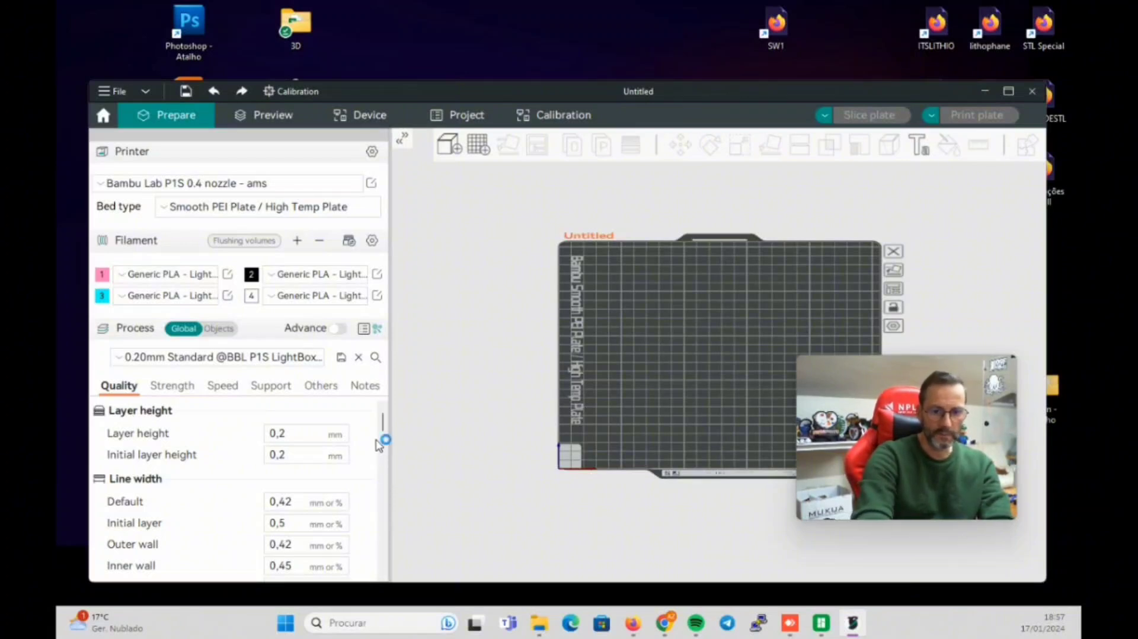
Review the LightBox process preset's quality settings, from layer height and line width through precision to bridges and overhangs.
left_click_drag(383, 431, 385, 470)
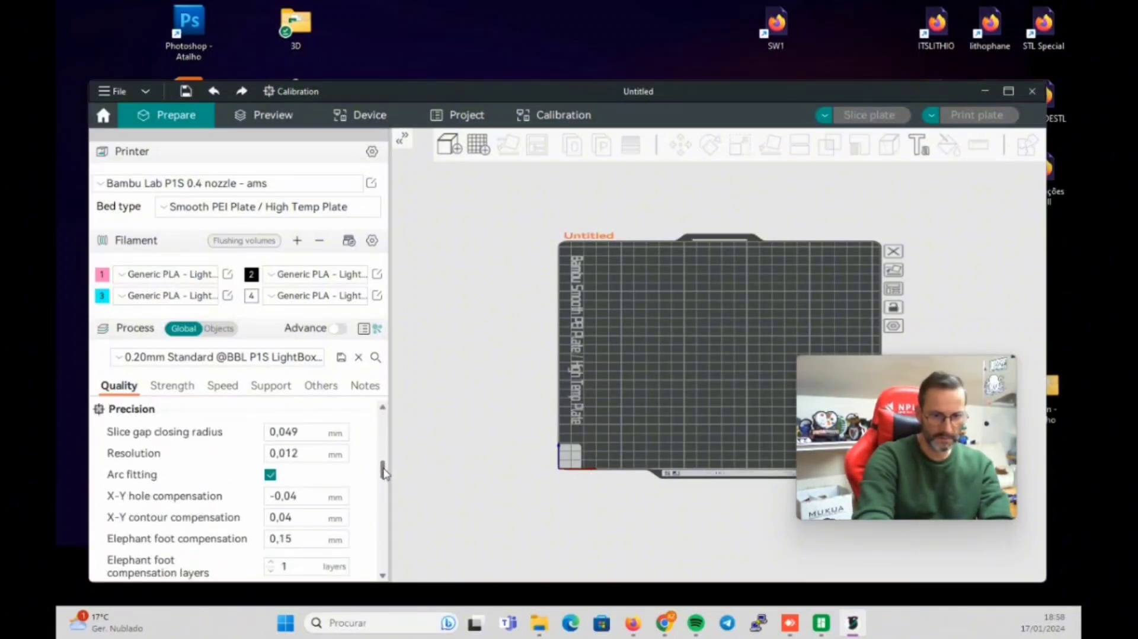
scroll(355, 471, "down", 2)
scroll(382, 483, "down", 1)
scroll(383, 486, "down", 5)
left_click_drag(383, 504, 382, 577)
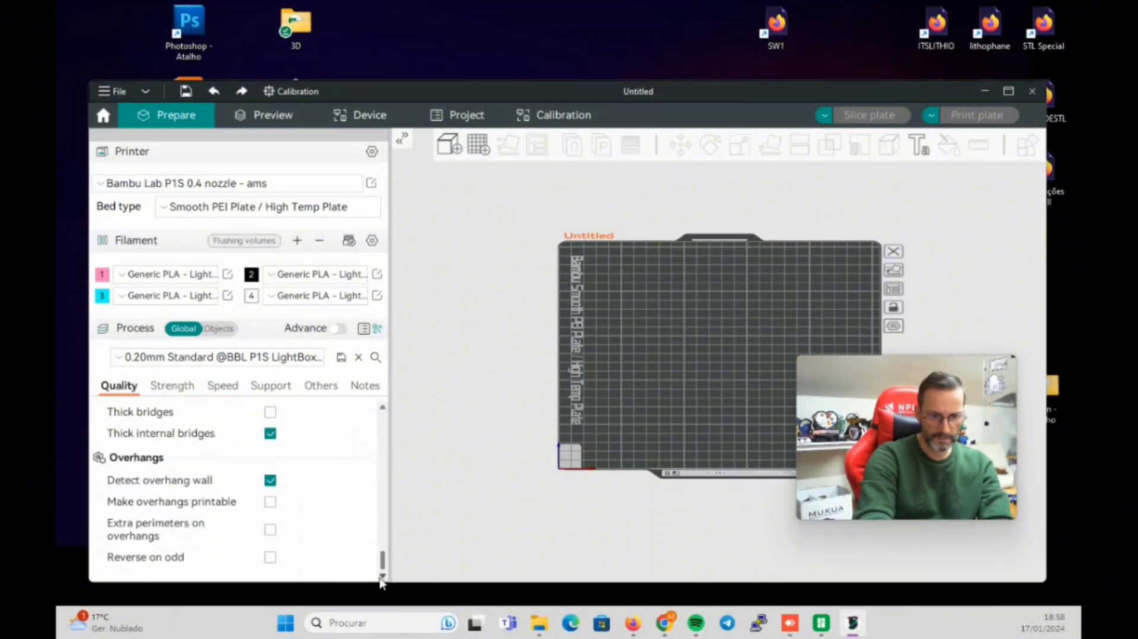
scroll(349, 483, "up", 10)
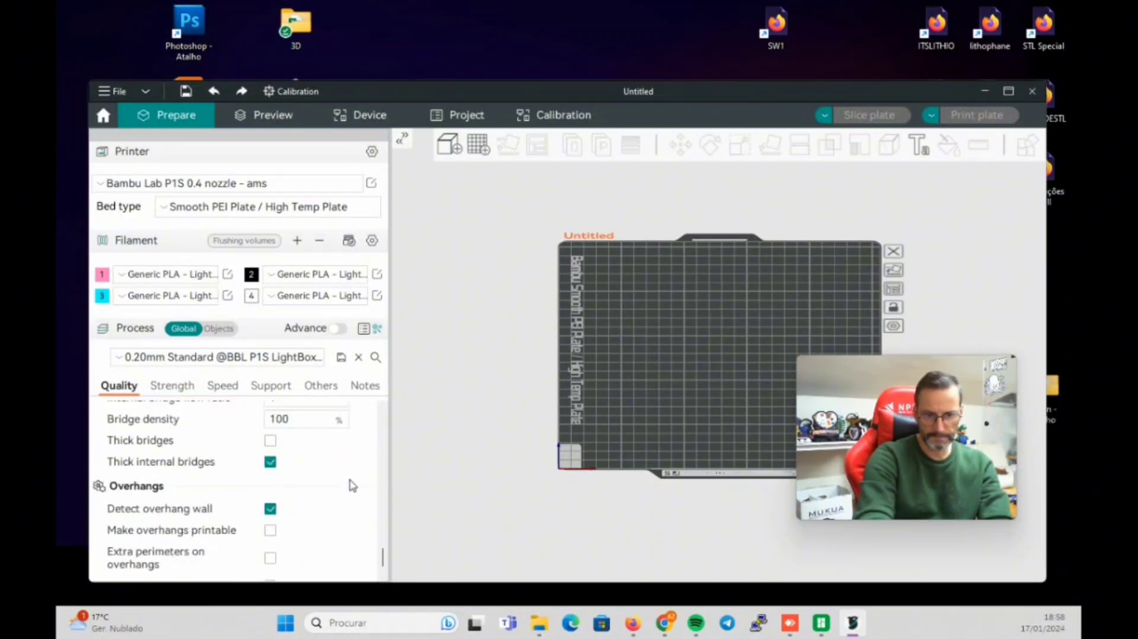